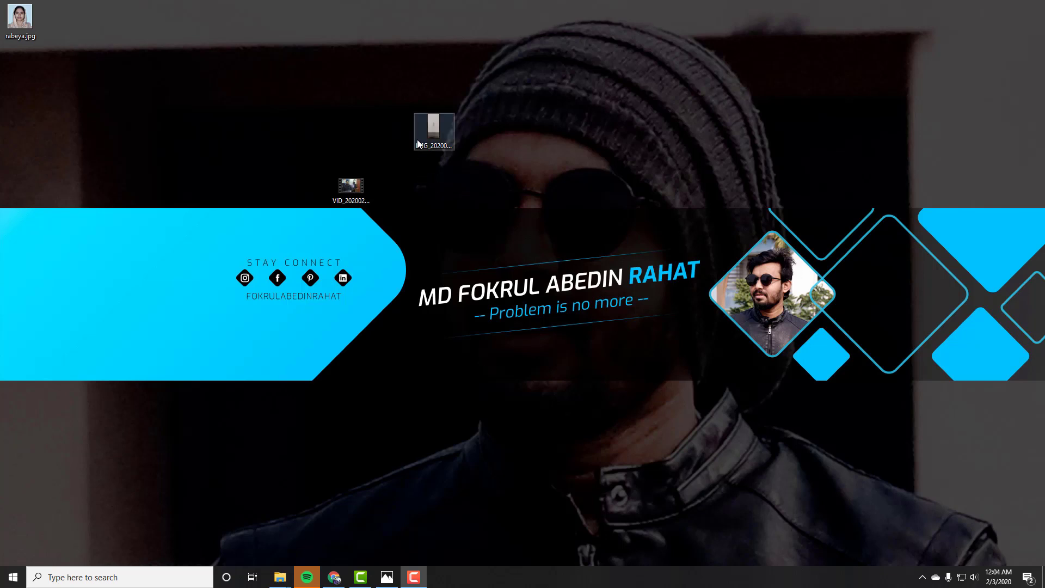
Move the portrait photo beside the desktop files, confirm its 156 KB size, then open the signature photo
click(20, 19)
drag(130, 72, 283, 132)
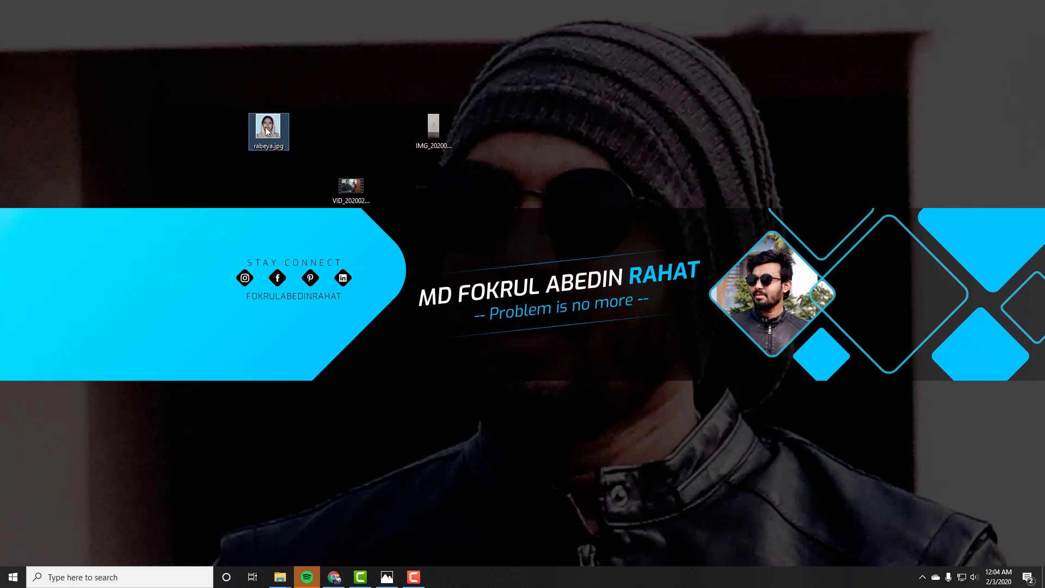
right_click(267, 131)
click(326, 512)
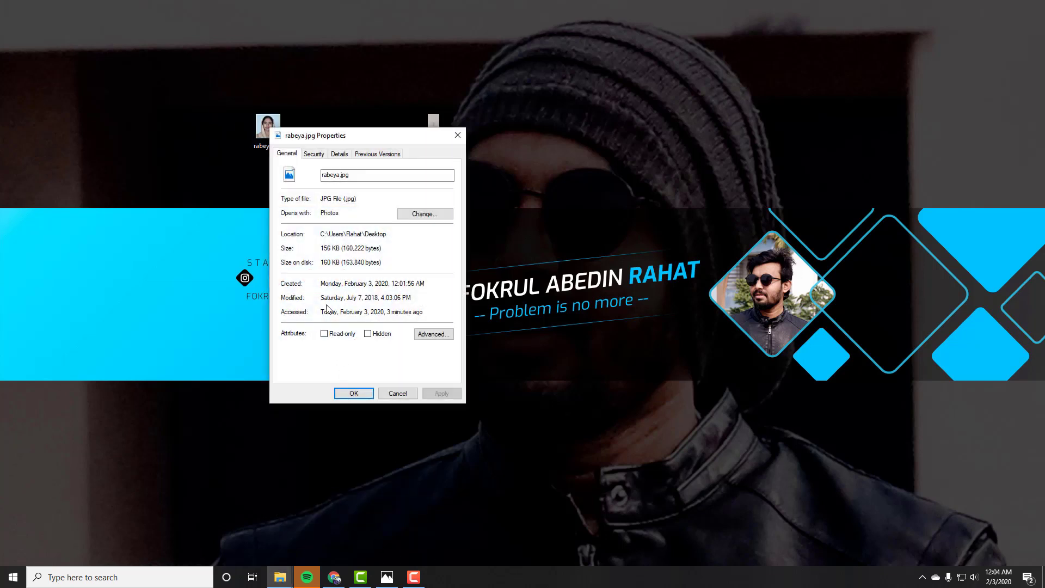
drag(320, 248, 328, 248)
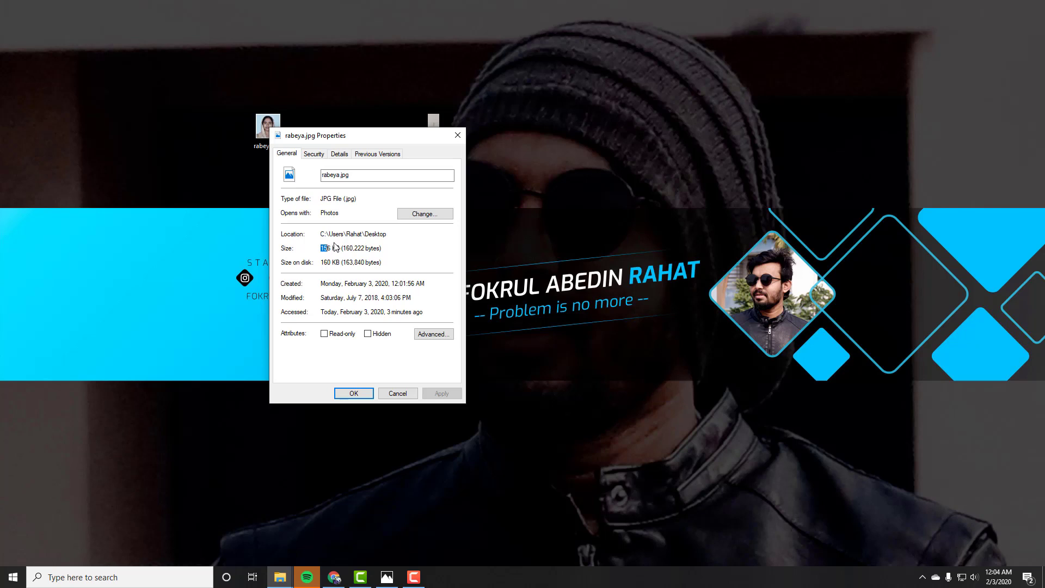
click(457, 136)
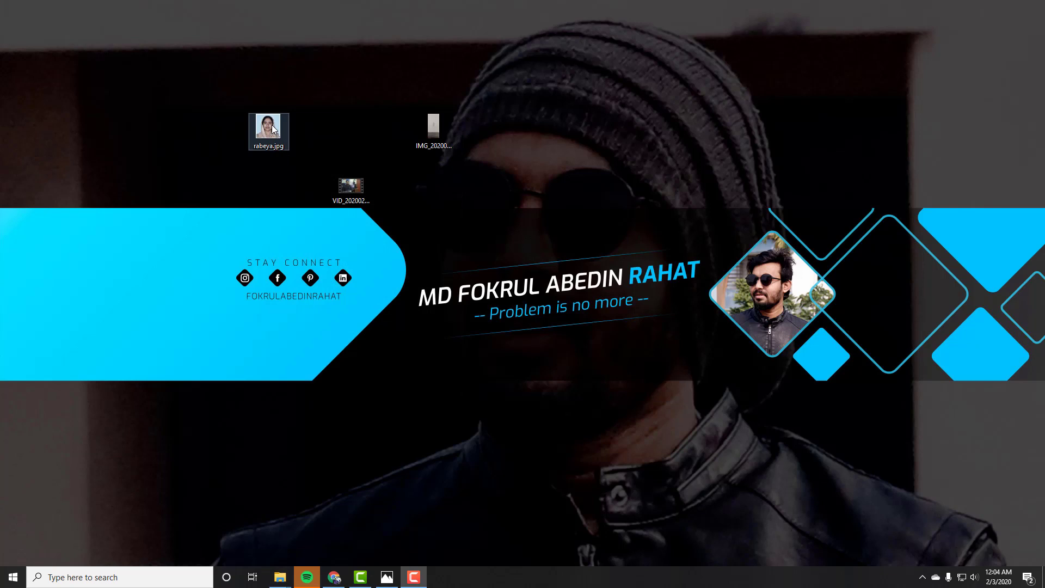
click(422, 165)
double_click(434, 136)
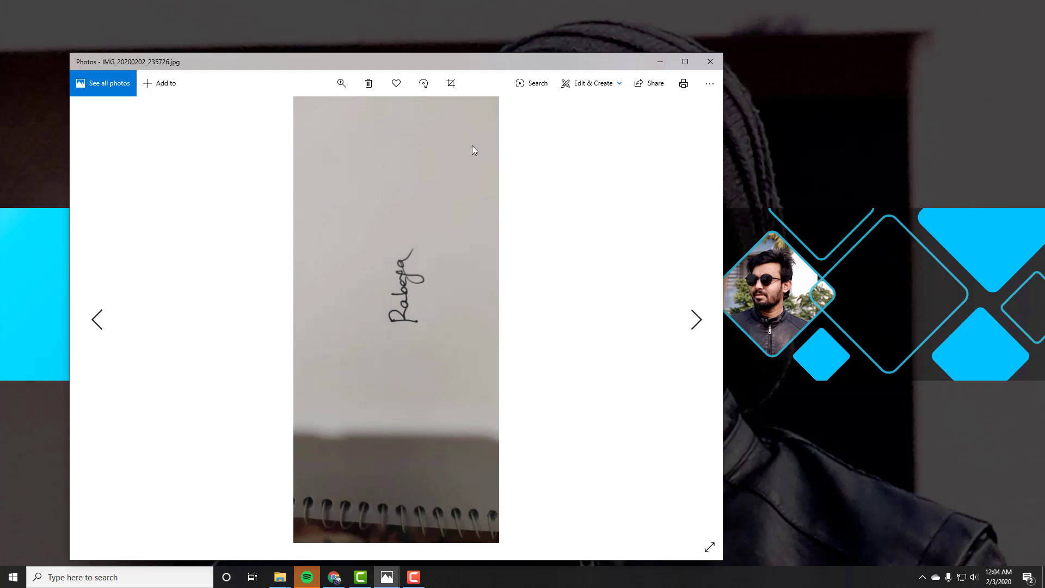
Crop the signature photo tightly around the signature, trimming top, bottom, left and right
click(458, 83)
drag(414, 116, 414, 224)
drag(412, 543, 393, 340)
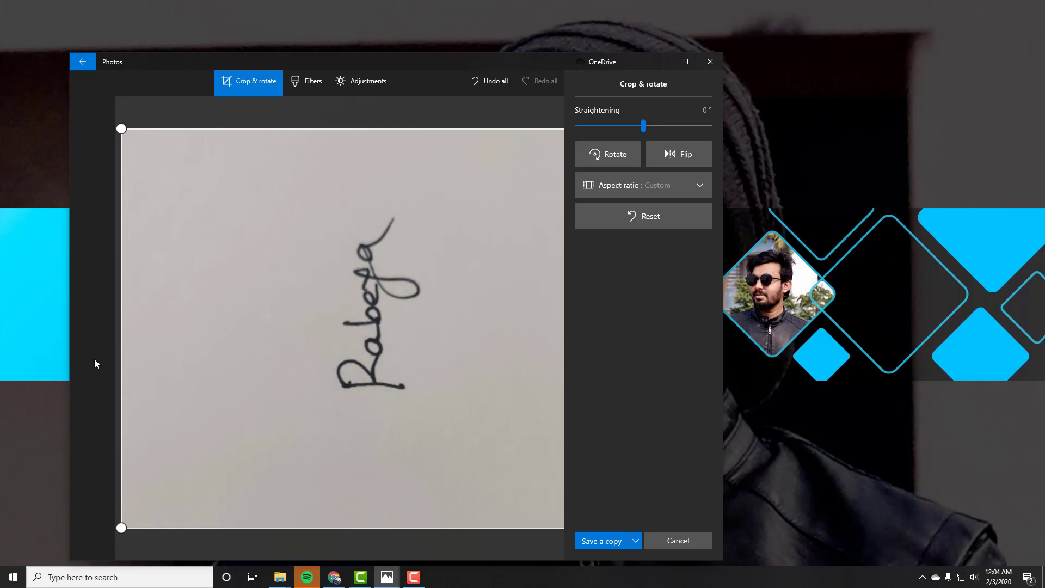
drag(121, 354, 259, 354)
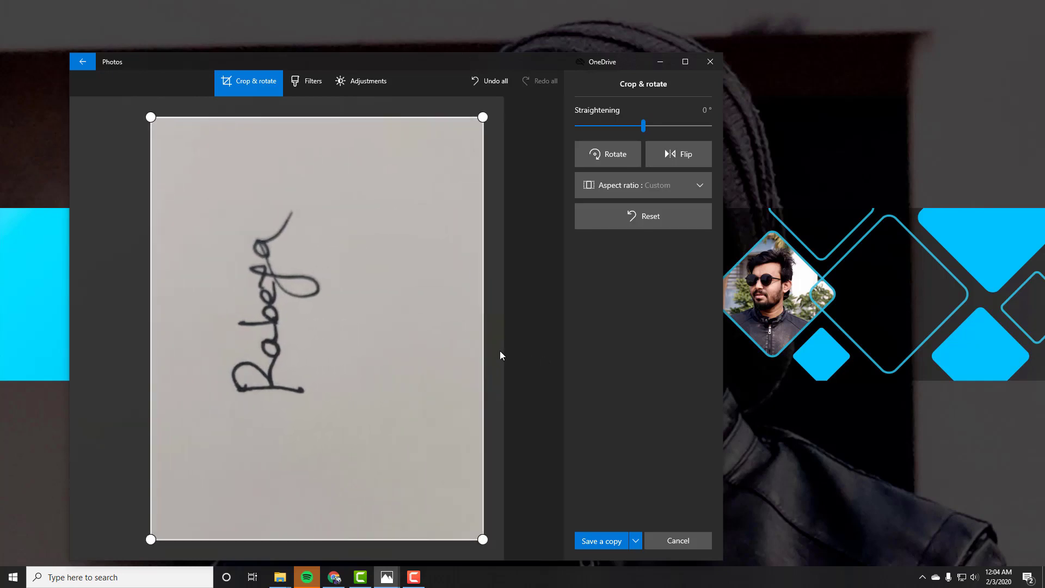
drag(477, 345, 352, 345)
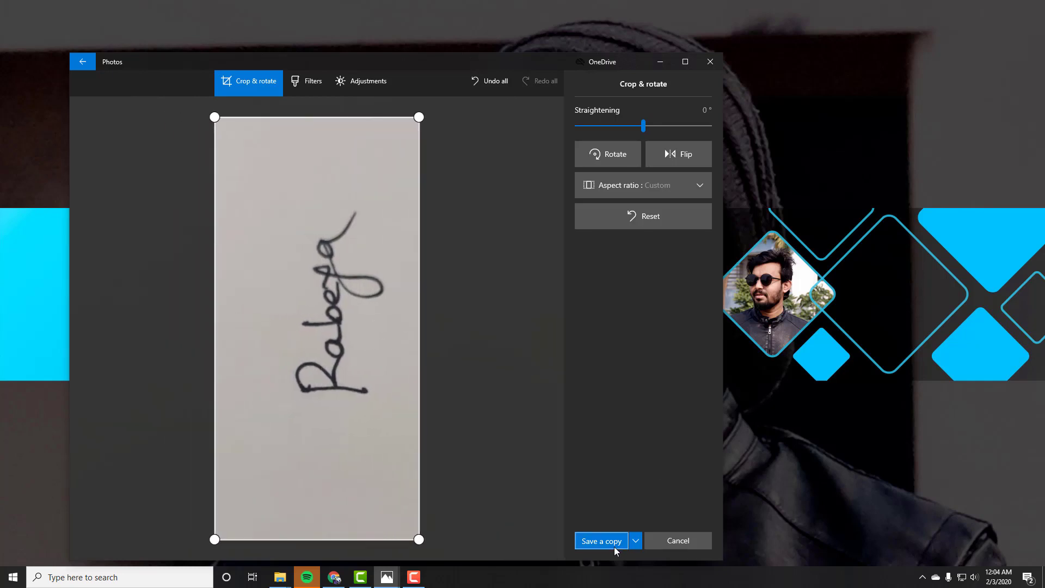
Save the cropped image as a copy named rAT.jpg on the Desktop
click(609, 541)
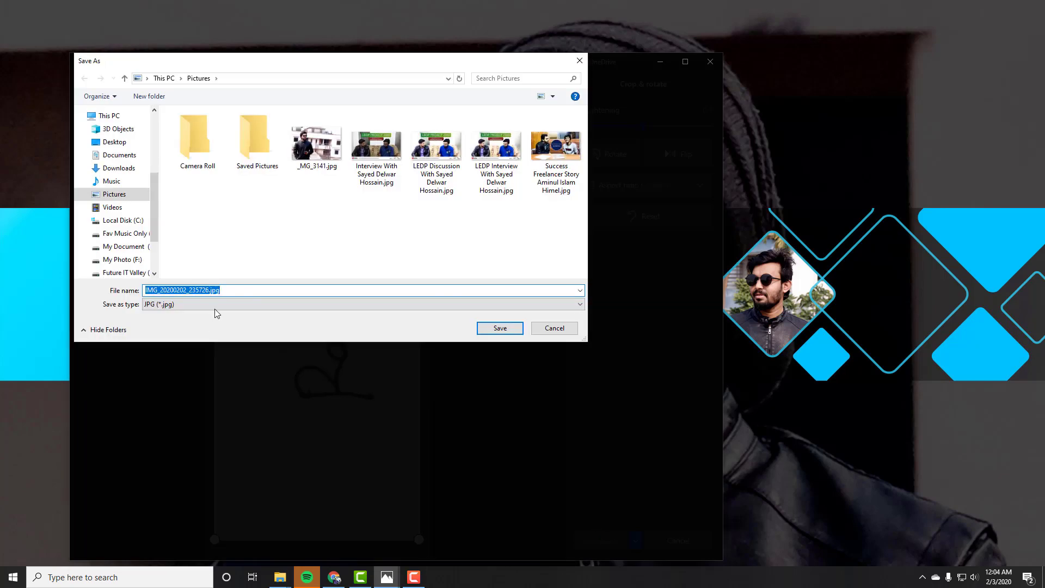
key(BackSpace)
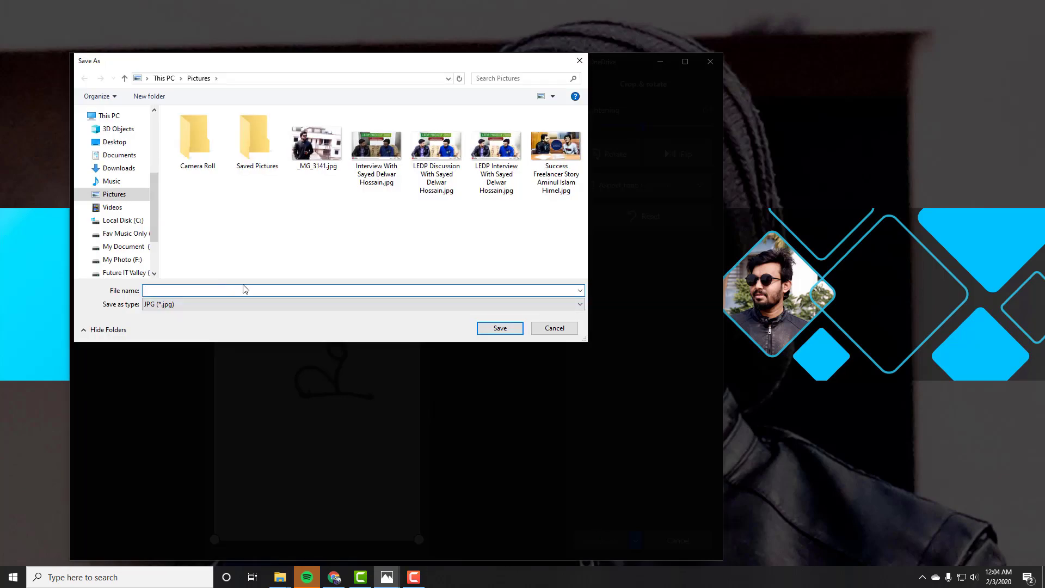
click(117, 168)
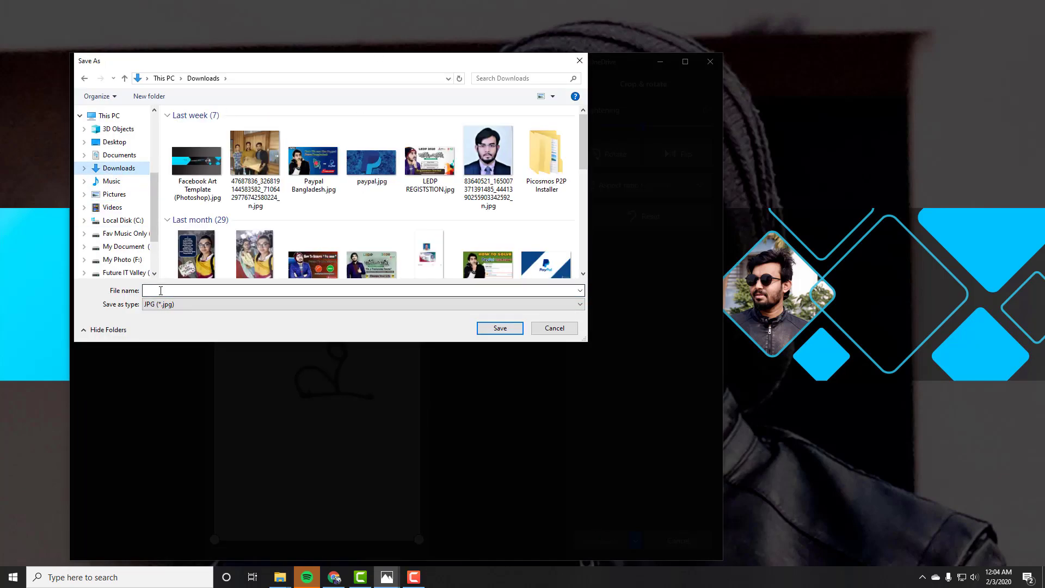
click(161, 290)
text(rAT)
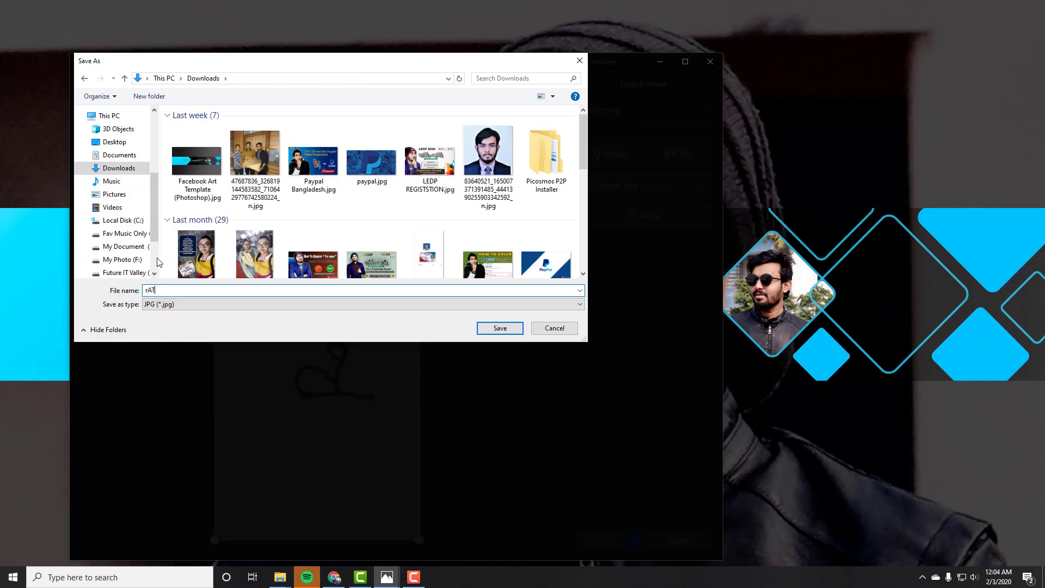
click(115, 141)
click(496, 327)
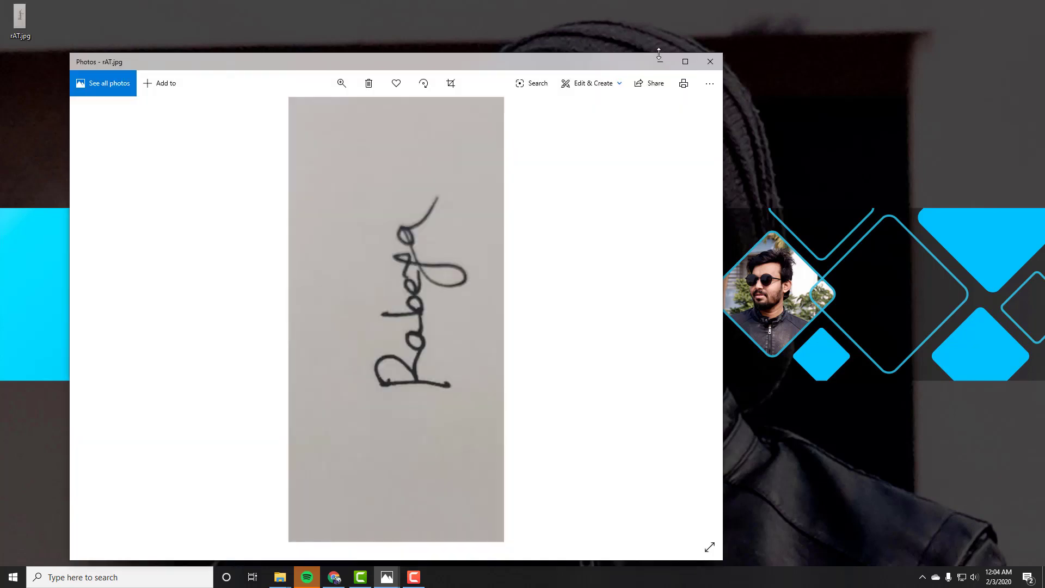
Close Photos and confirm in Properties that rAT.jpg on the Desktop is 1.90 MB
click(660, 61)
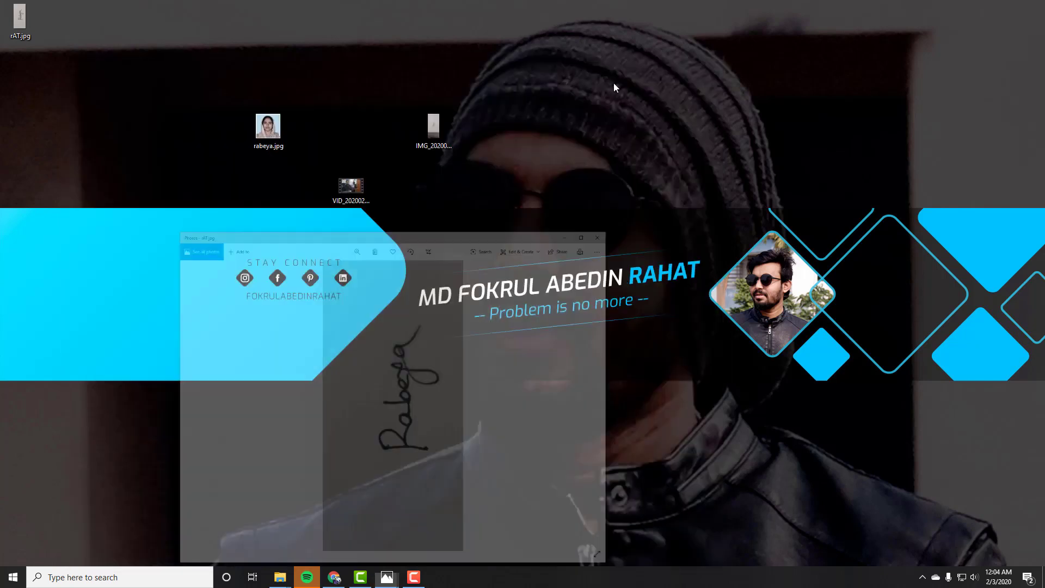
right_click(19, 20)
click(51, 403)
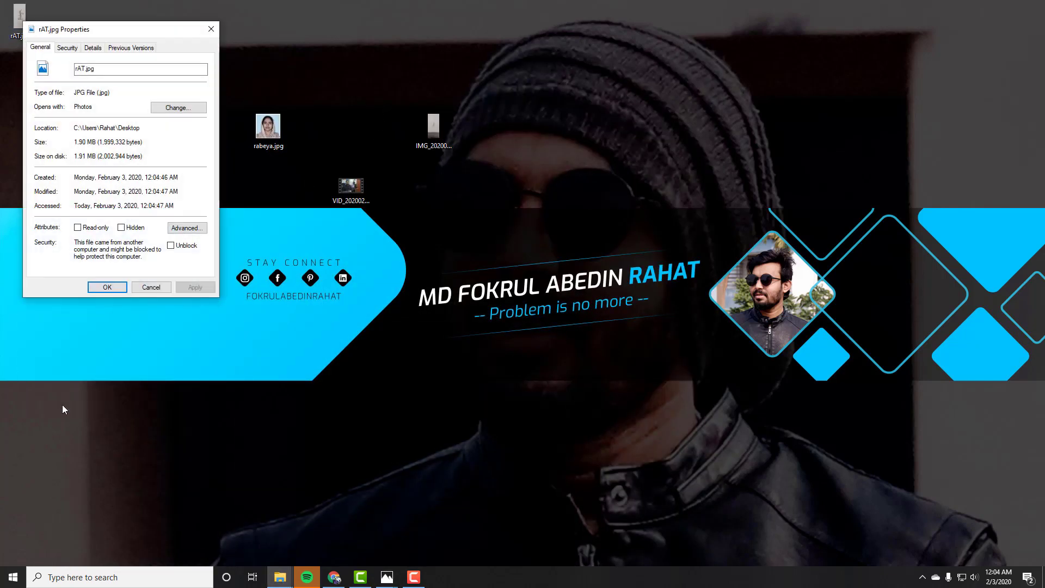
drag(76, 143, 96, 143)
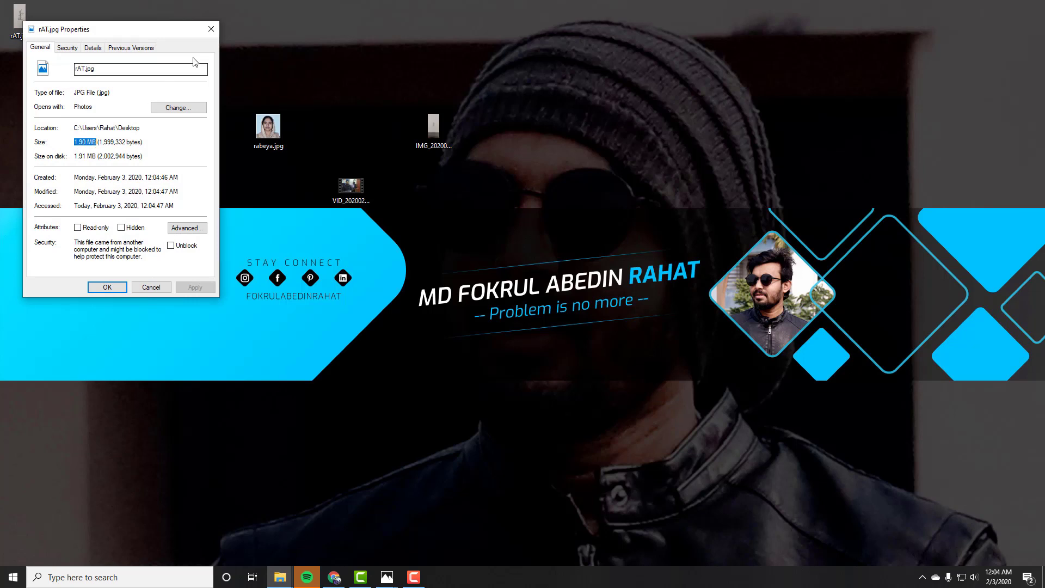
click(217, 31)
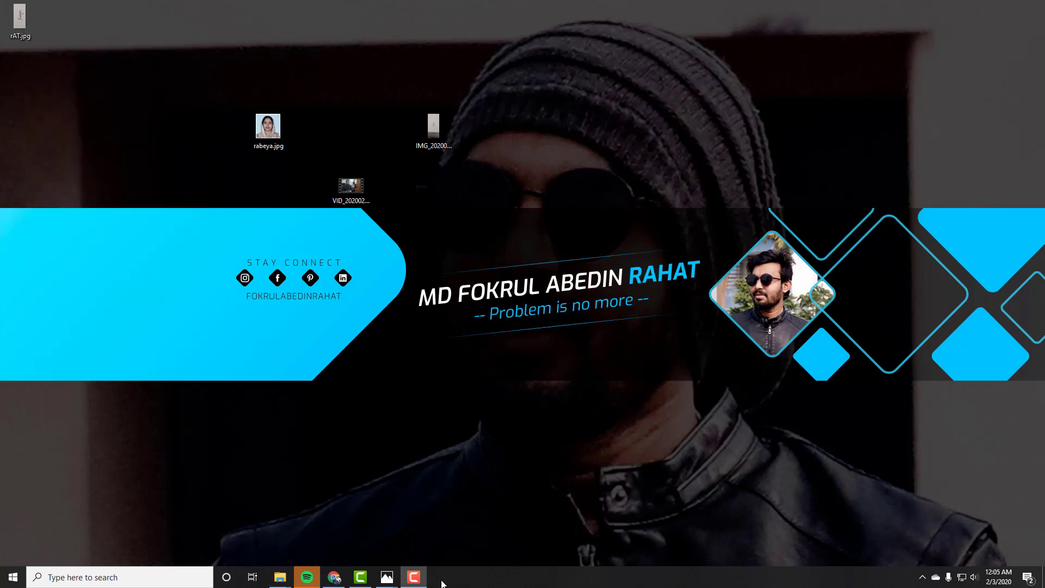
click(340, 580)
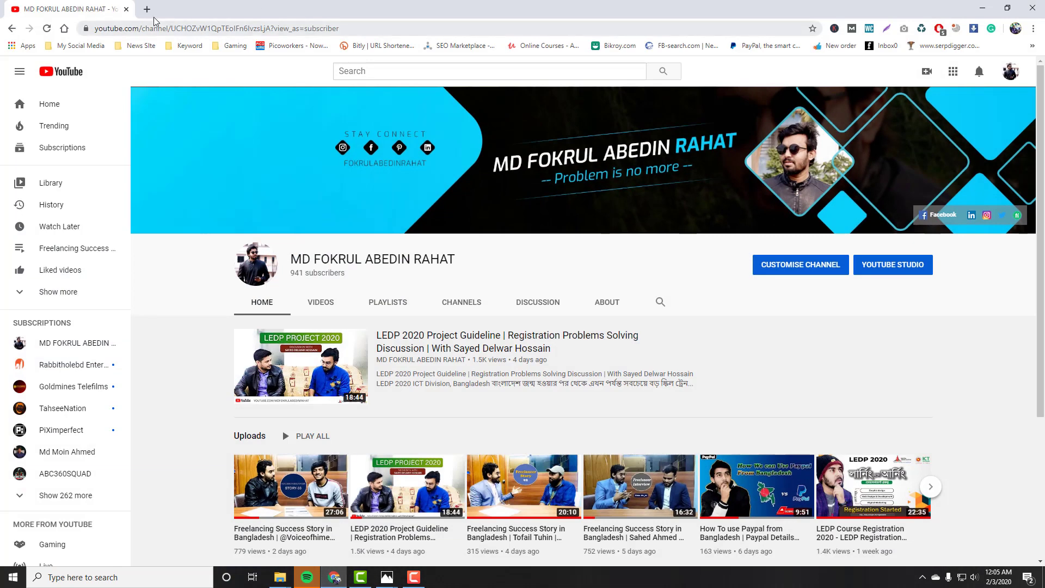
Search Google for 'ledP registration 2020' in a new tab and open the Course Registration result
click(146, 9)
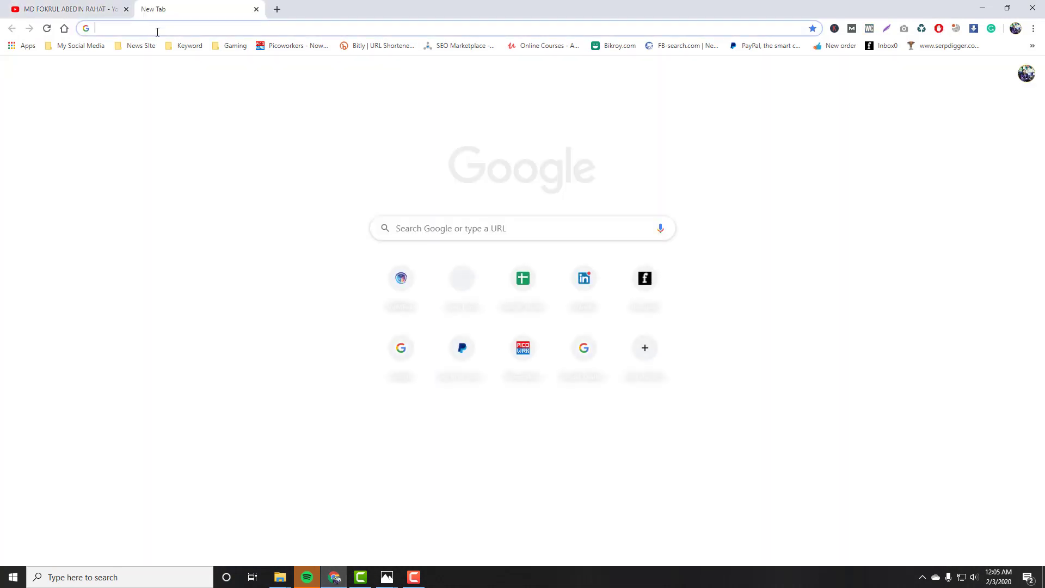
text(LEDP)
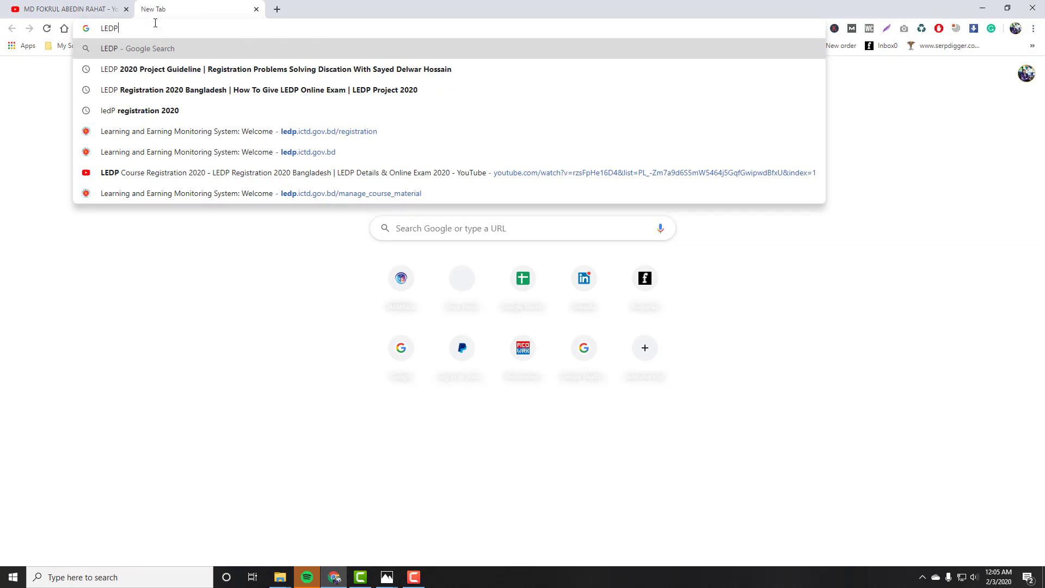
click(155, 111)
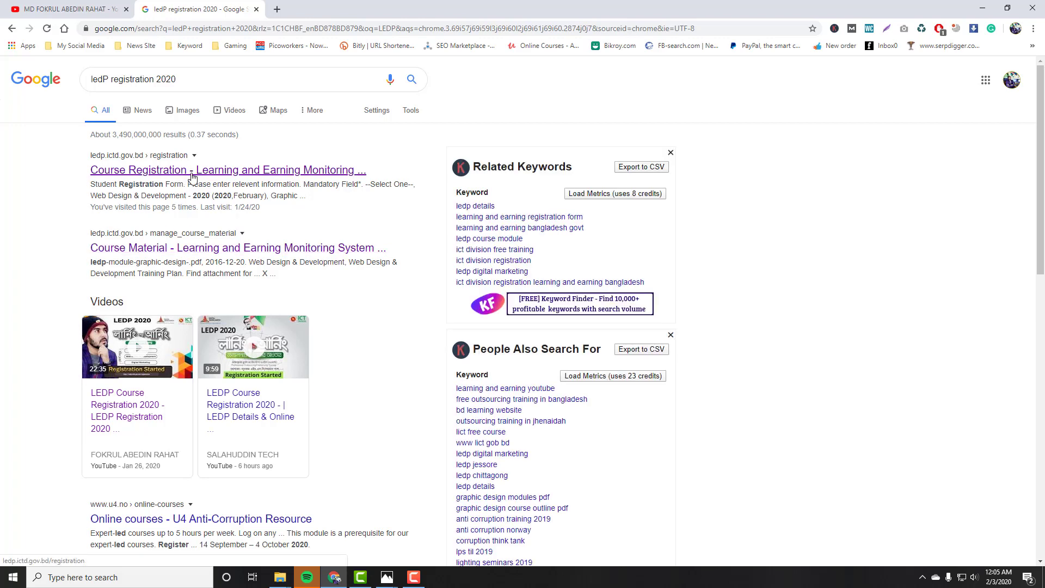
middle_click(191, 176)
click(348, 8)
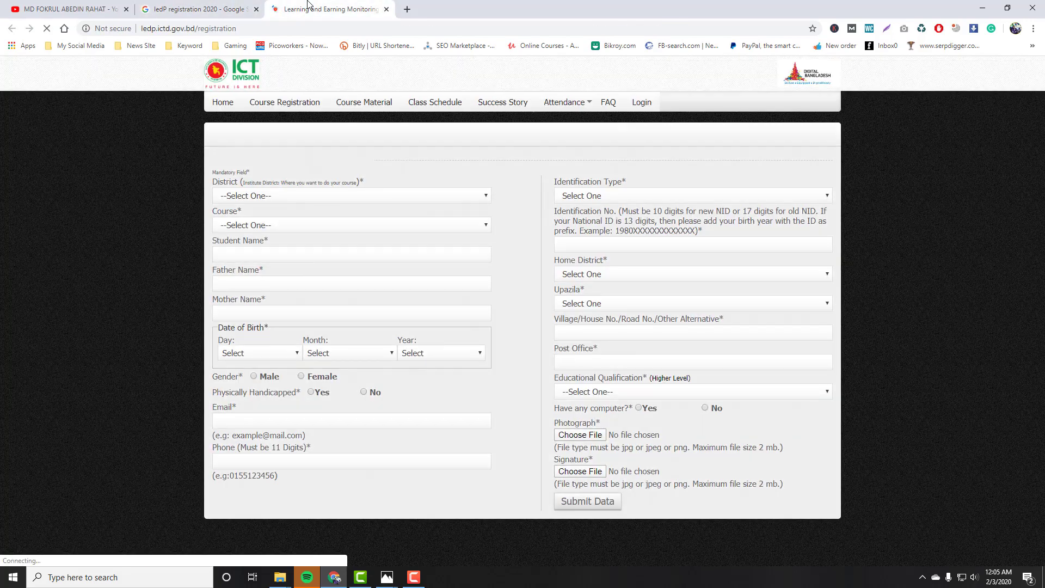
Look over the LEDP home page's welcome and Step-01 Registration text, then return to the registration form
click(310, 106)
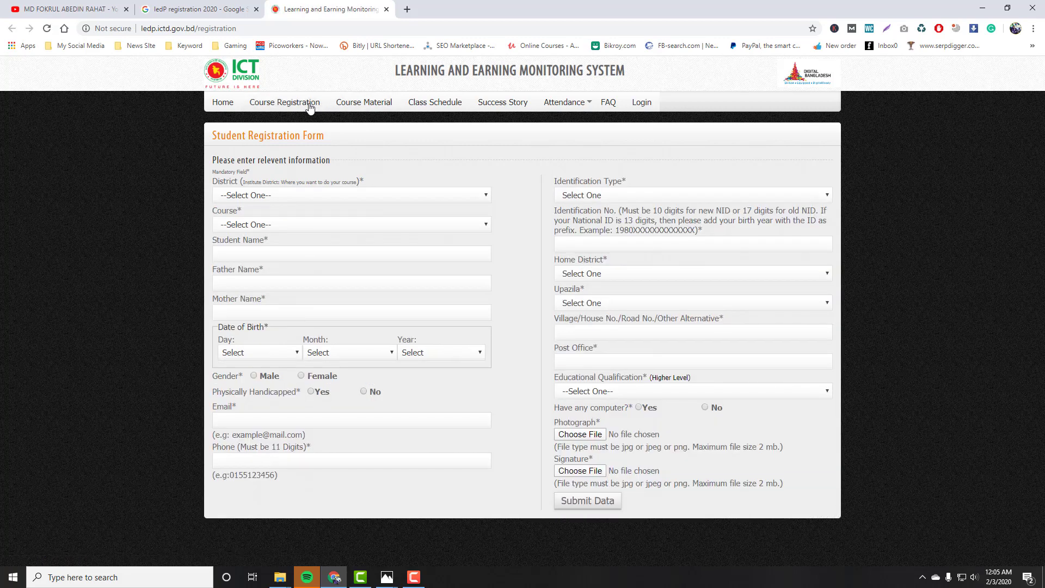
click(234, 105)
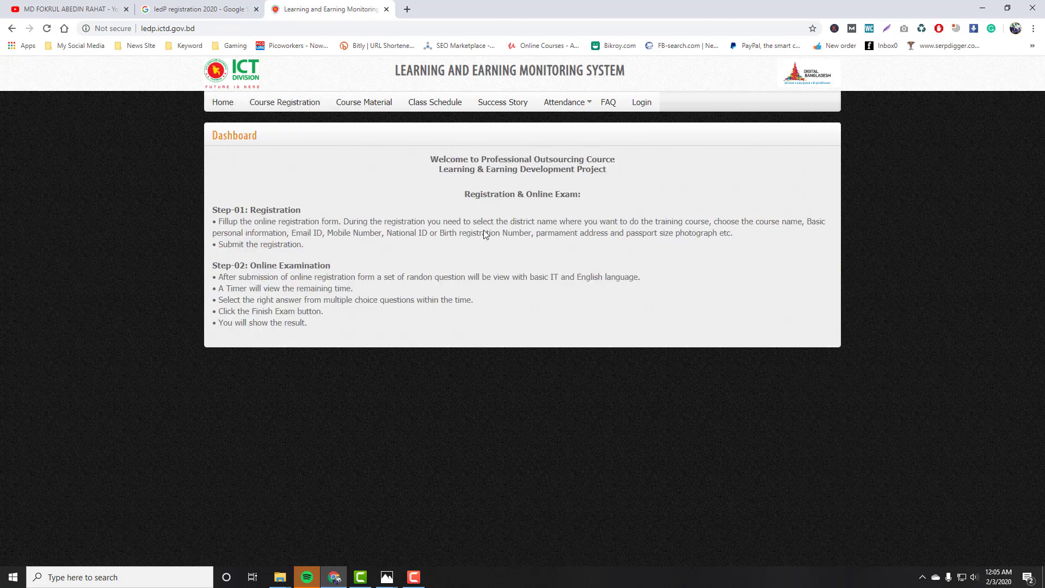
drag(431, 157, 625, 182)
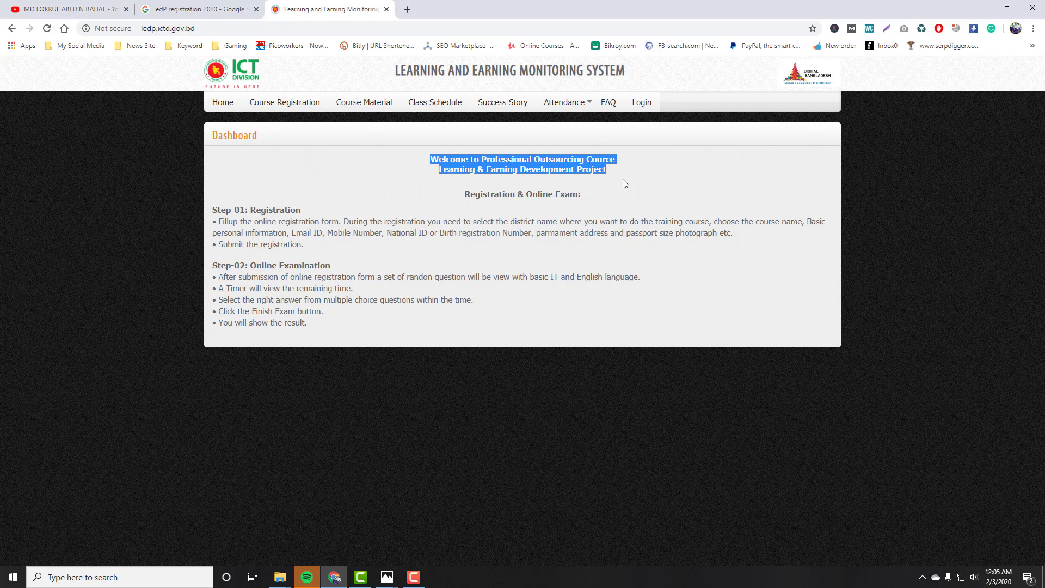
click(253, 241)
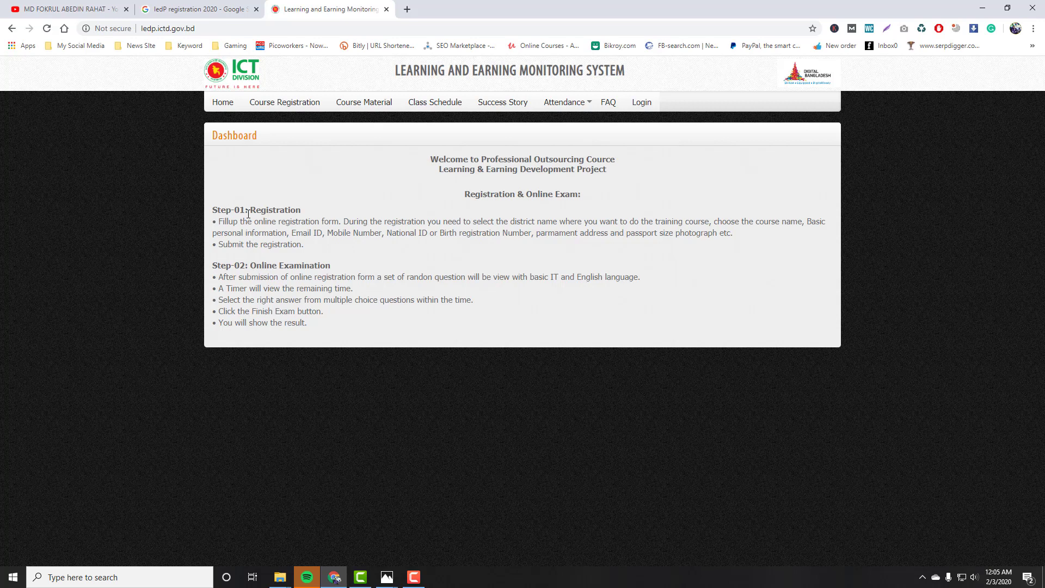
drag(249, 211, 358, 215)
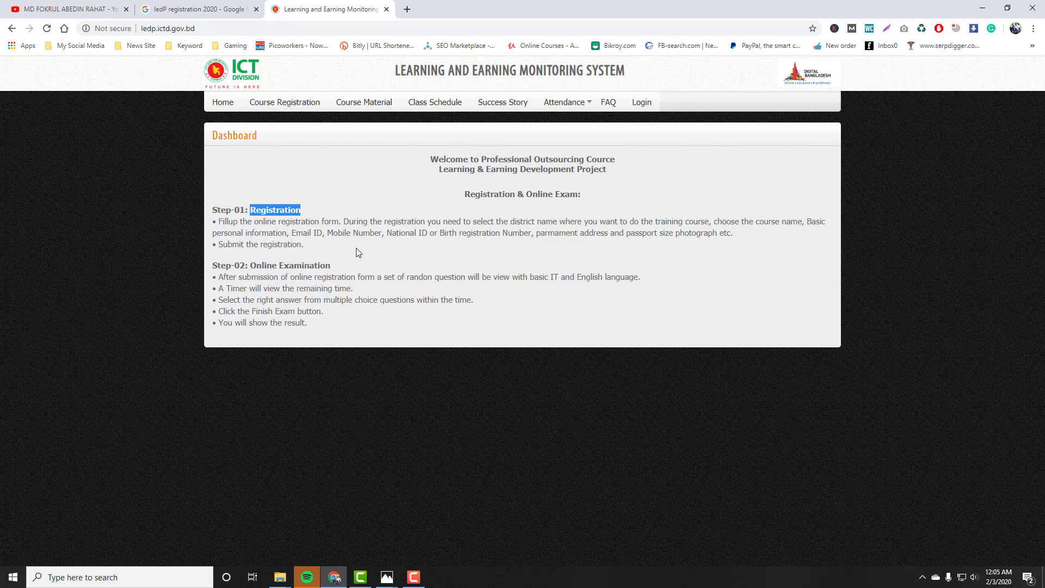
click(277, 109)
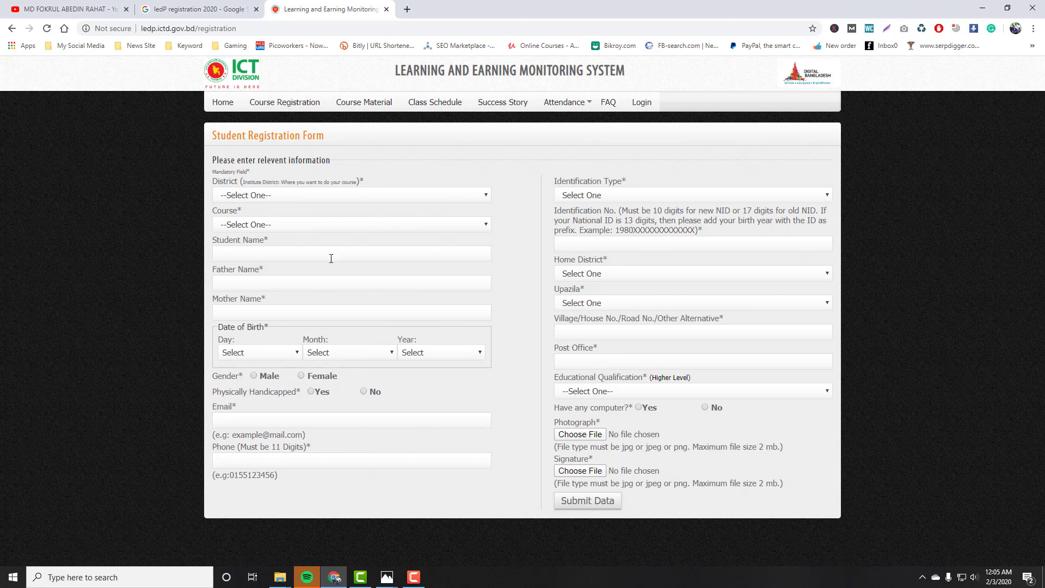
double_click(224, 181)
triple_click(255, 182)
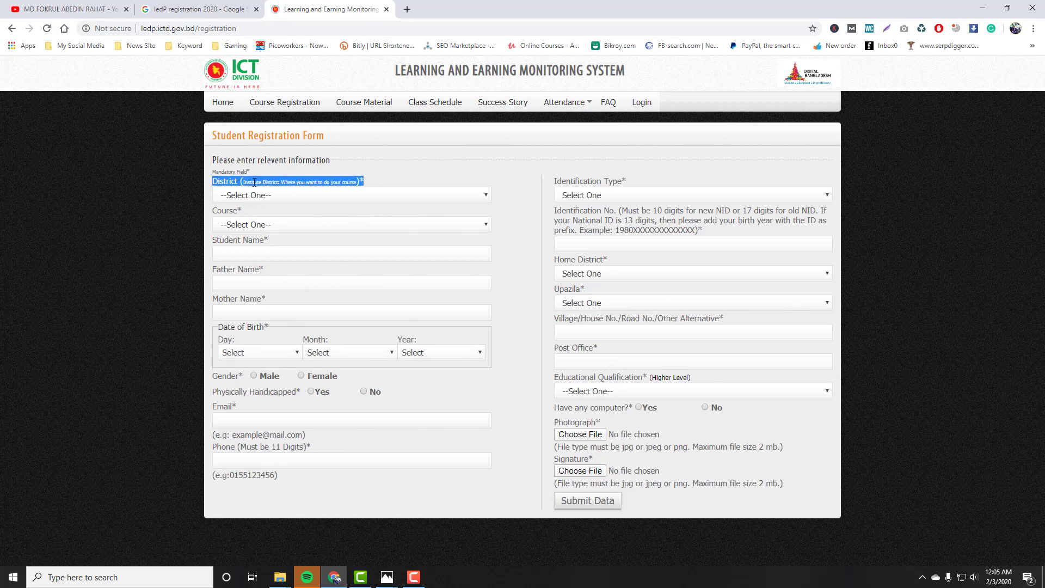
Set District to Sylhet and Course to Graphic Design - 2020 (2020,February)
click(334, 197)
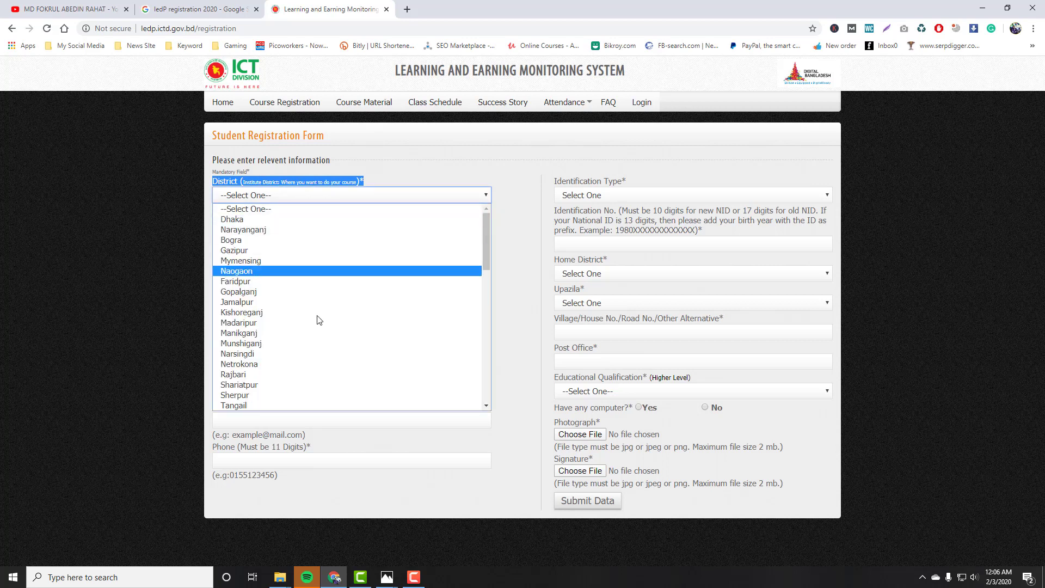
scroll(321, 362, down, 15)
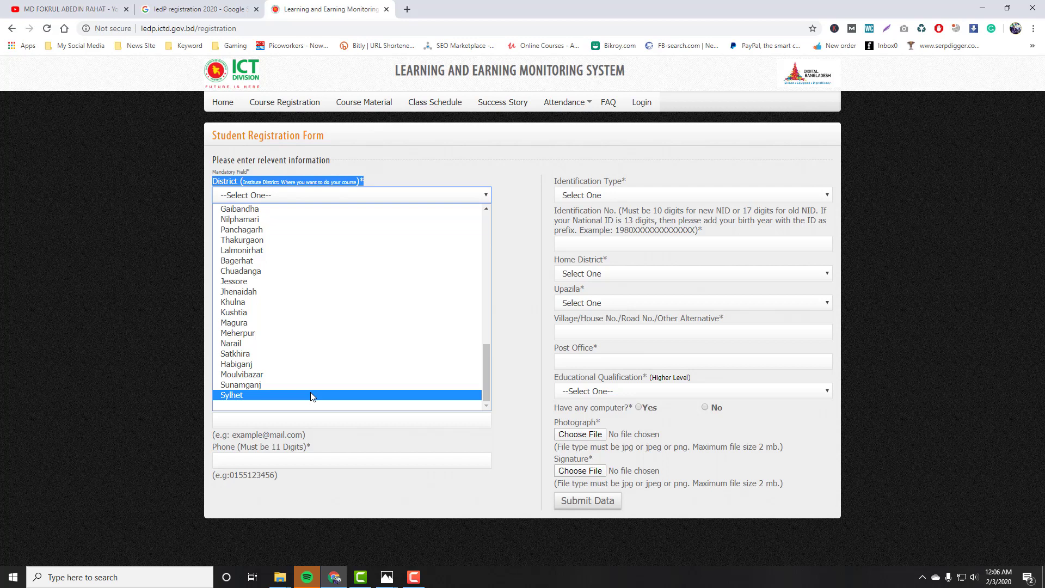
click(311, 395)
click(272, 225)
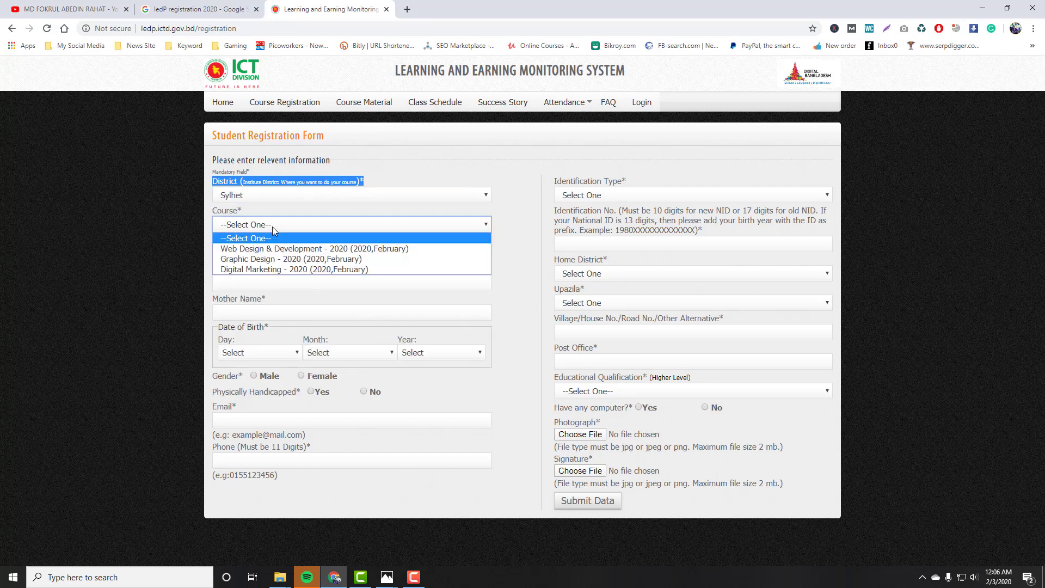
click(290, 263)
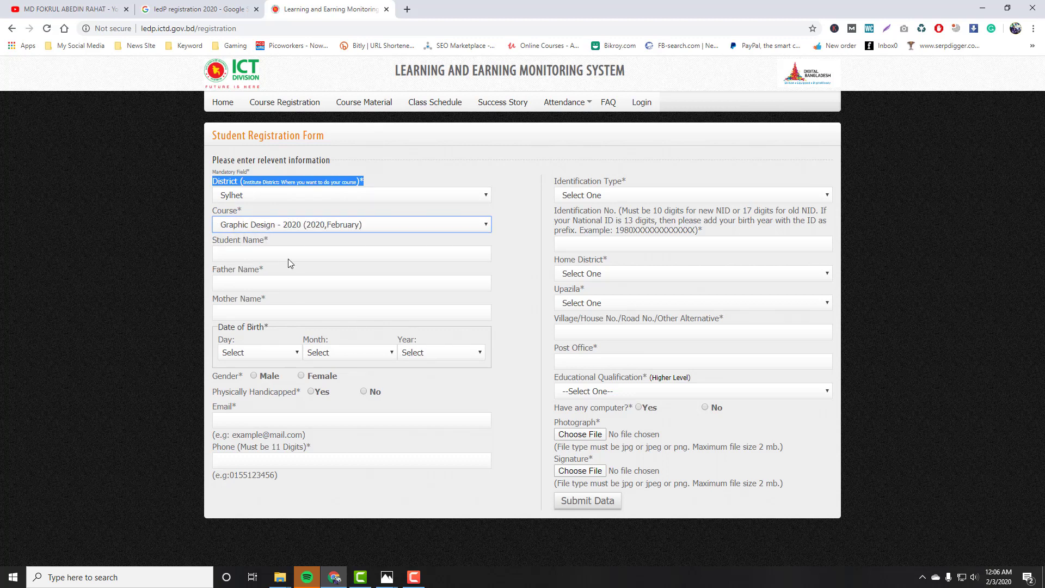
click(287, 255)
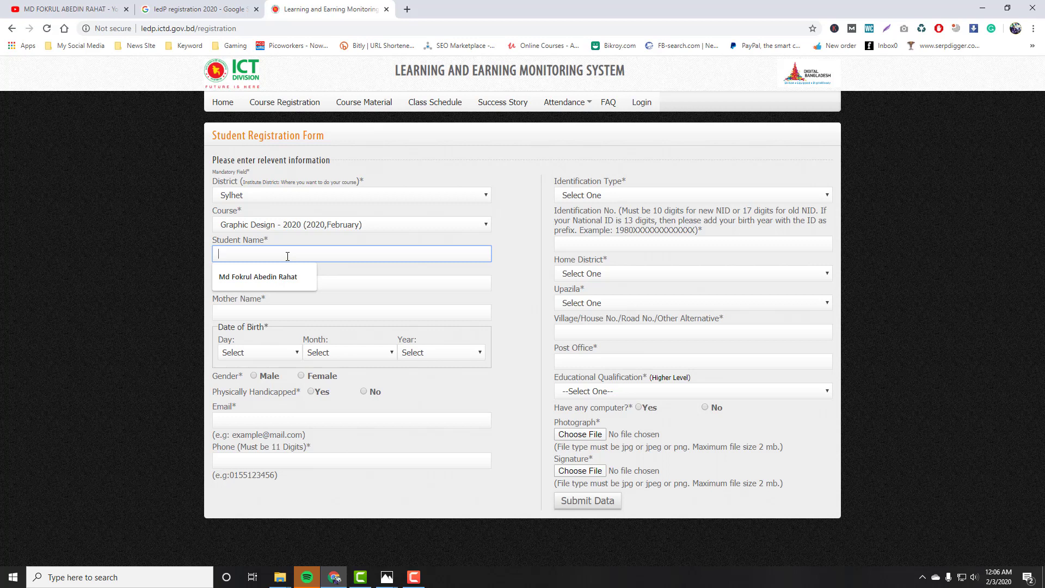
Enter the student's full name in the Student Name field
text(mst)
key(BackSpace)
key(BackSpace)
key(BackSpace)
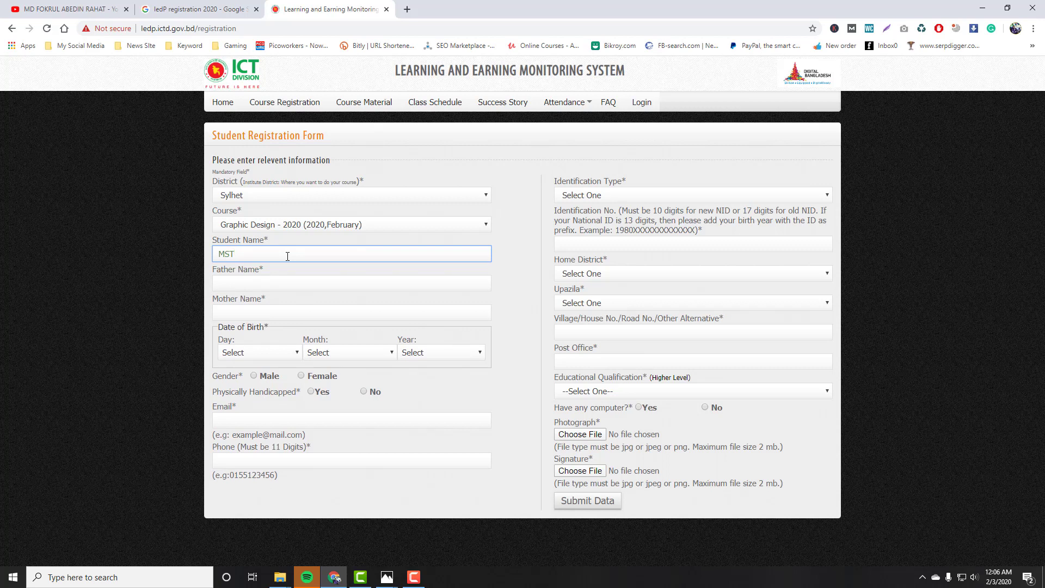
Fill Father Name and Mother Name from saved suggestions, retyping the mother's surname
click(285, 282)
click(269, 306)
click(273, 314)
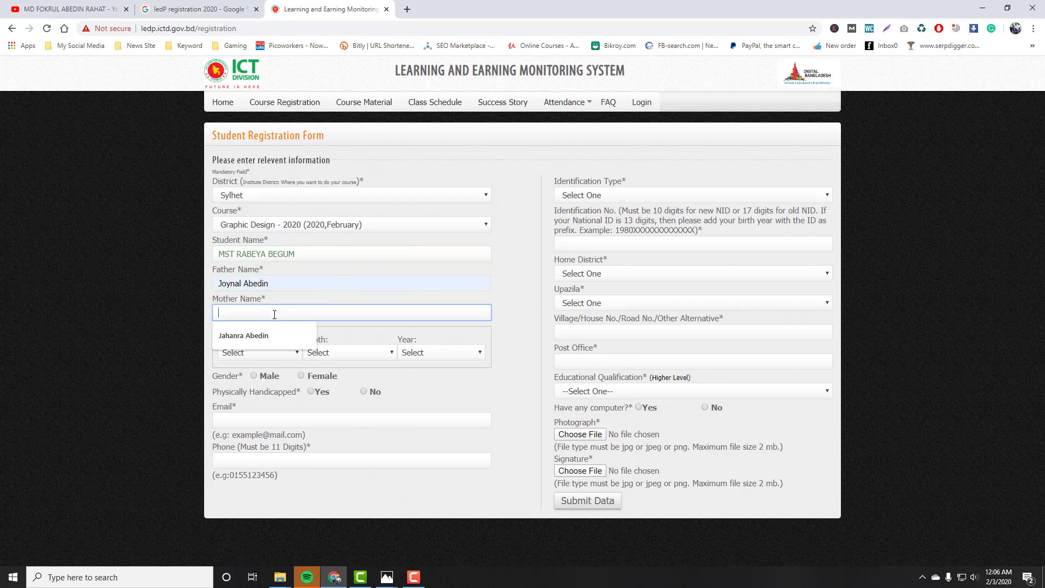
click(270, 336)
drag(249, 311, 285, 311)
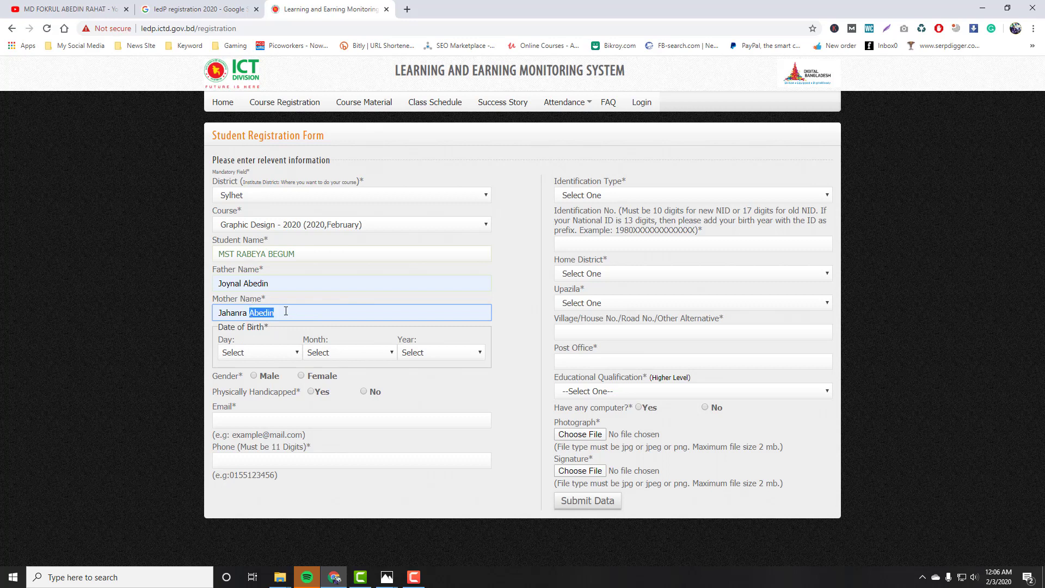
text(jA)
key(BackSpace)
key(BackSpace)
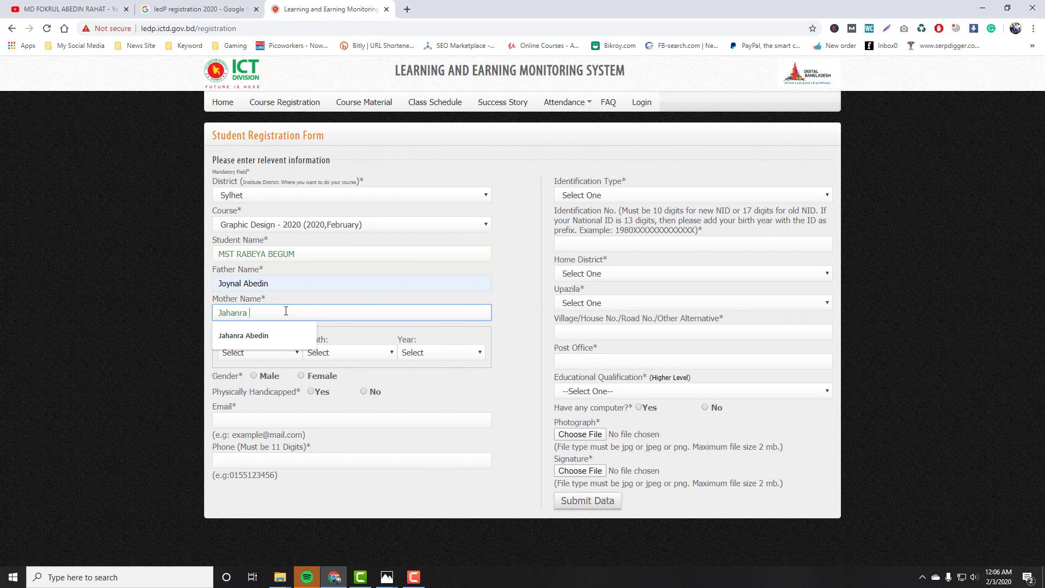
text(p)
text(P)
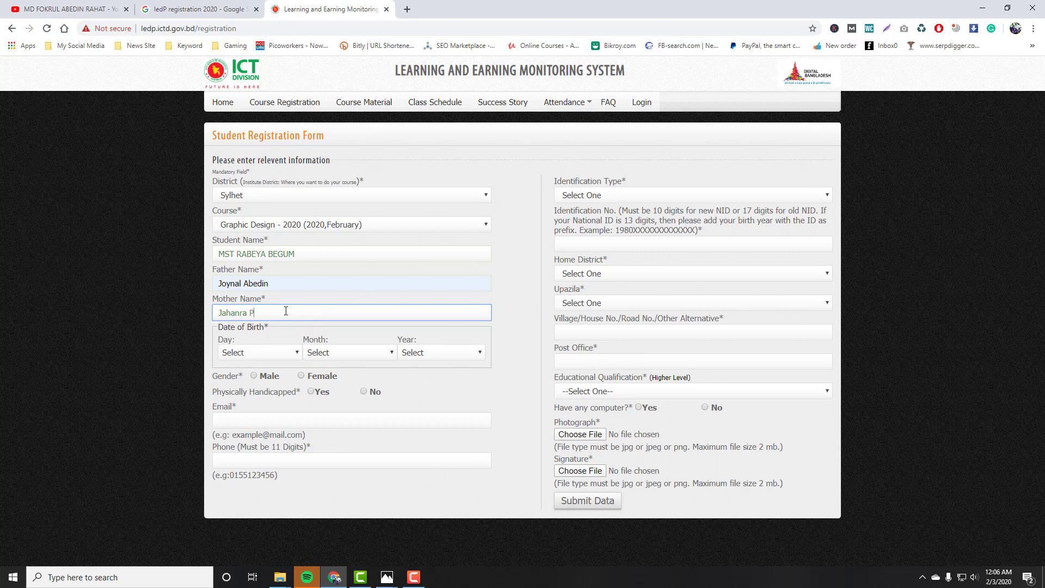
text(ARVIN)
click(285, 352)
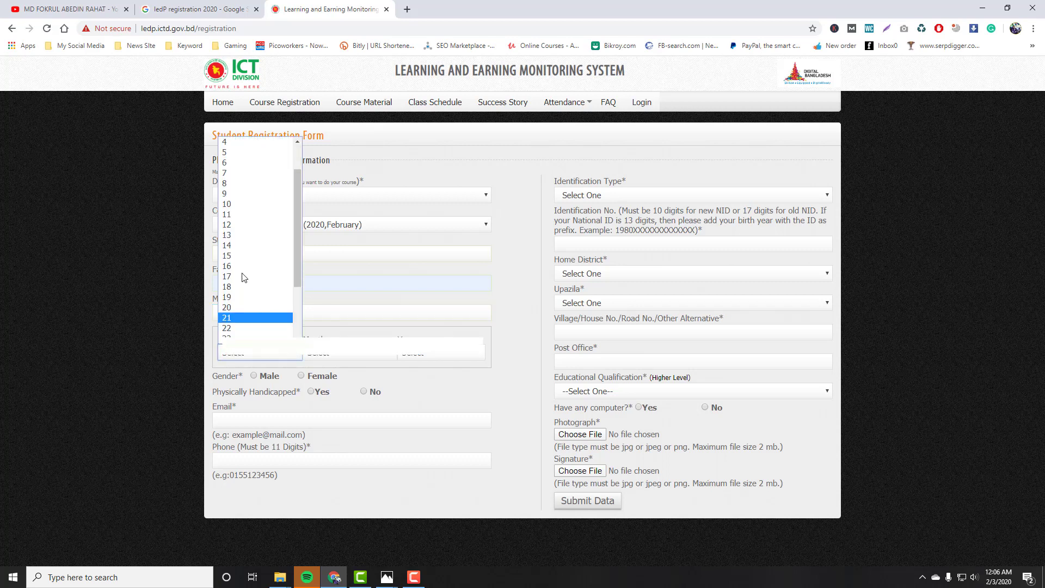
click(235, 156)
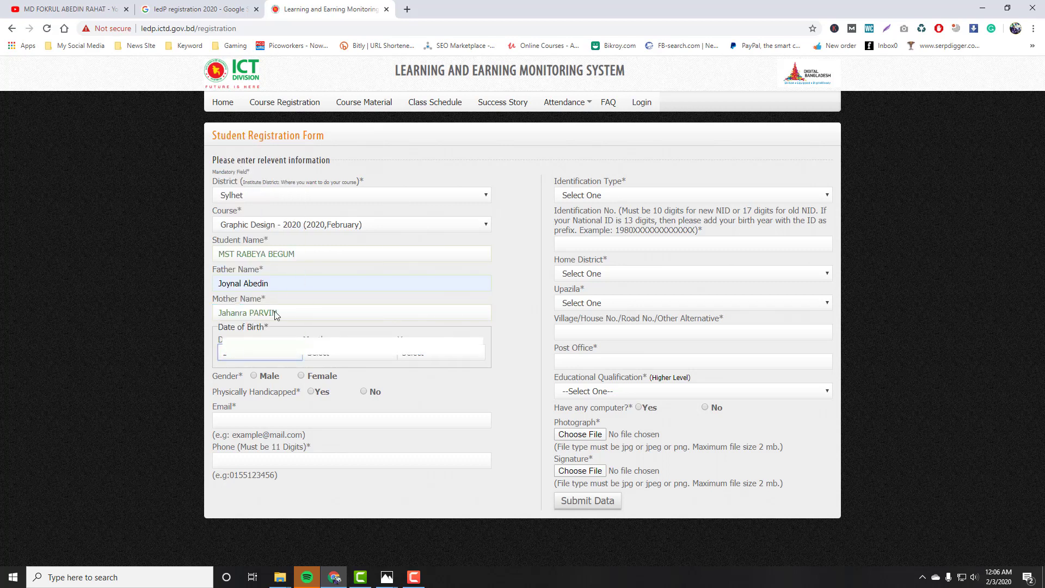
click(324, 357)
click(327, 469)
click(411, 354)
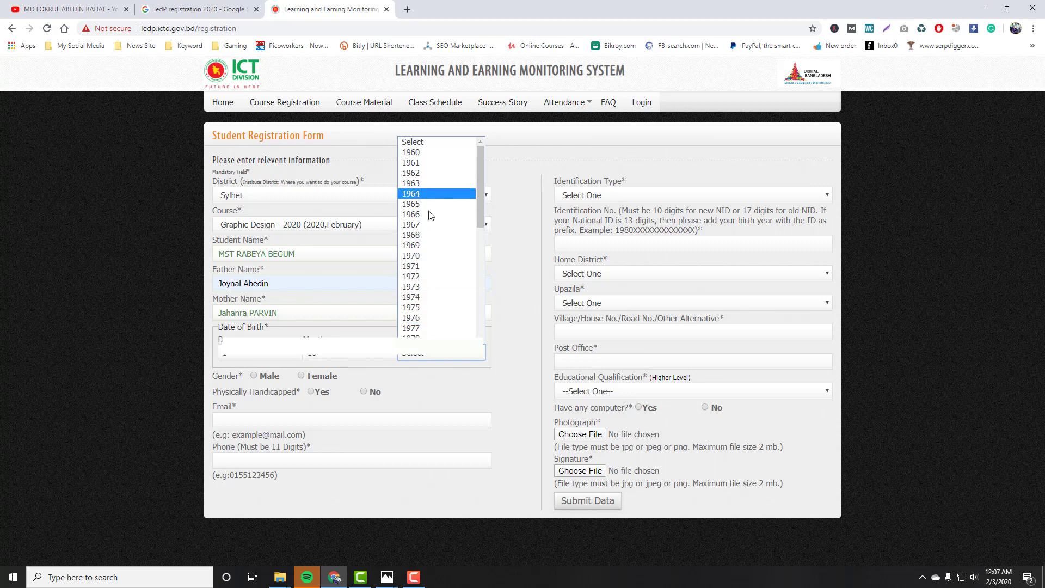
scroll(418, 328, down, 4)
scroll(418, 329, down, 1)
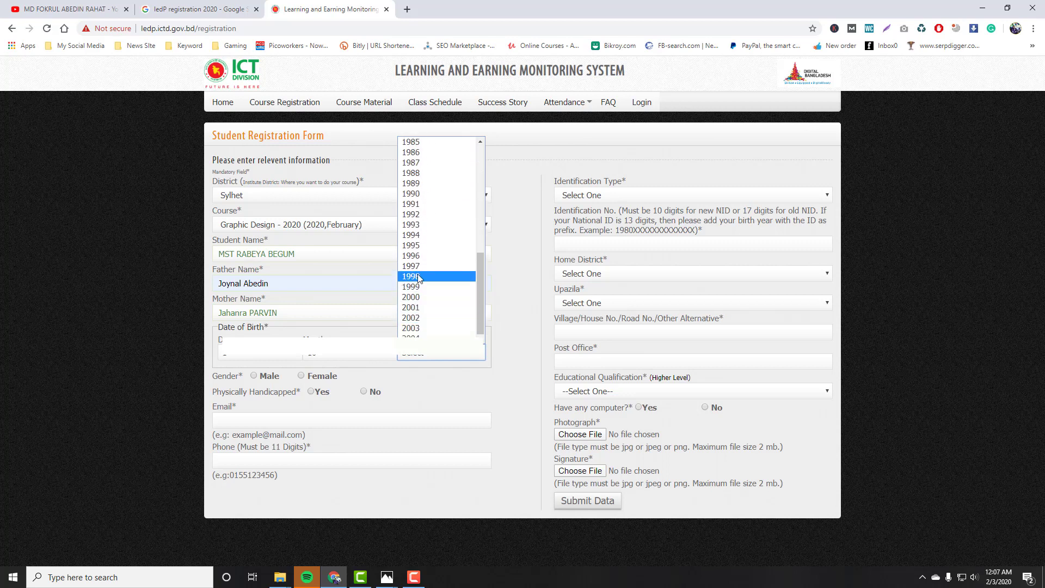
click(445, 276)
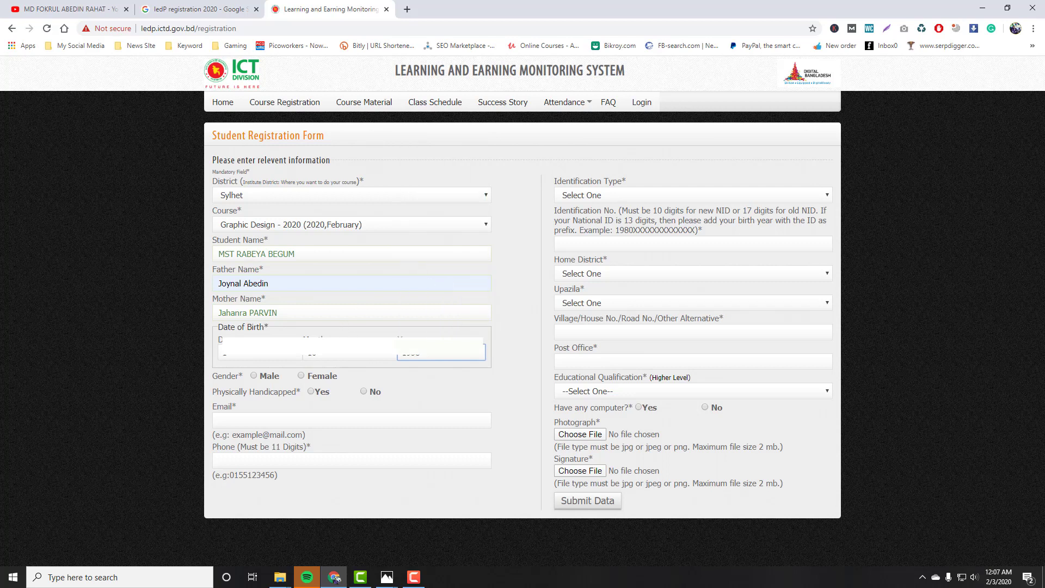
click(302, 376)
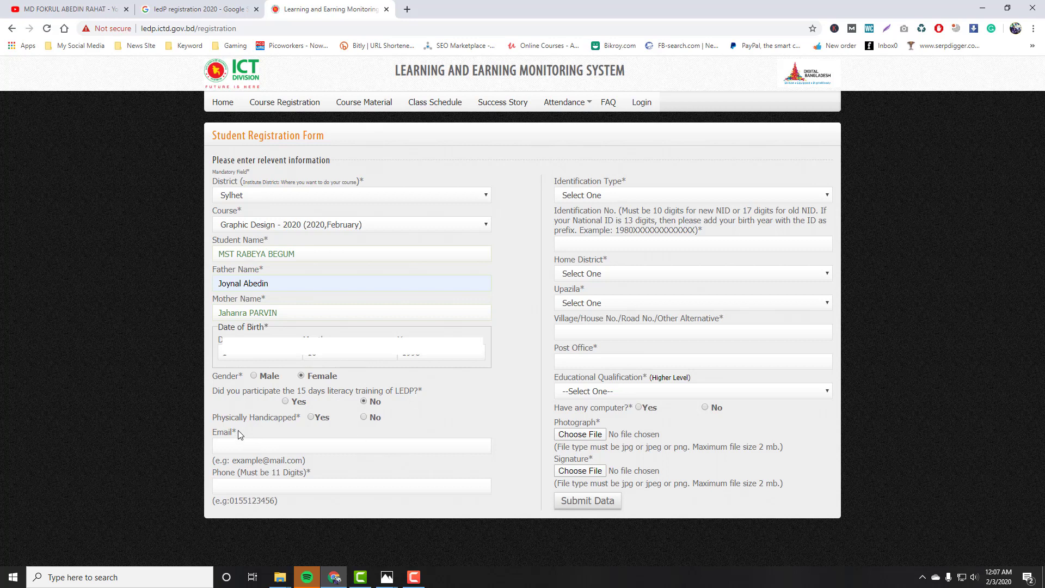
Answer No to Physically Handicapped and enter the applicant's Gmail address in Email
click(362, 417)
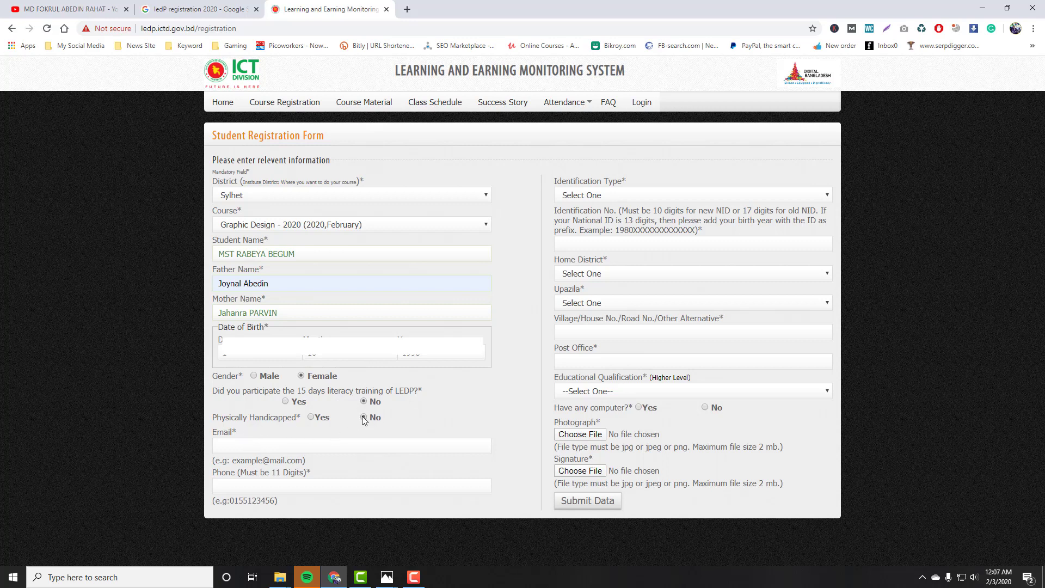
click(314, 445)
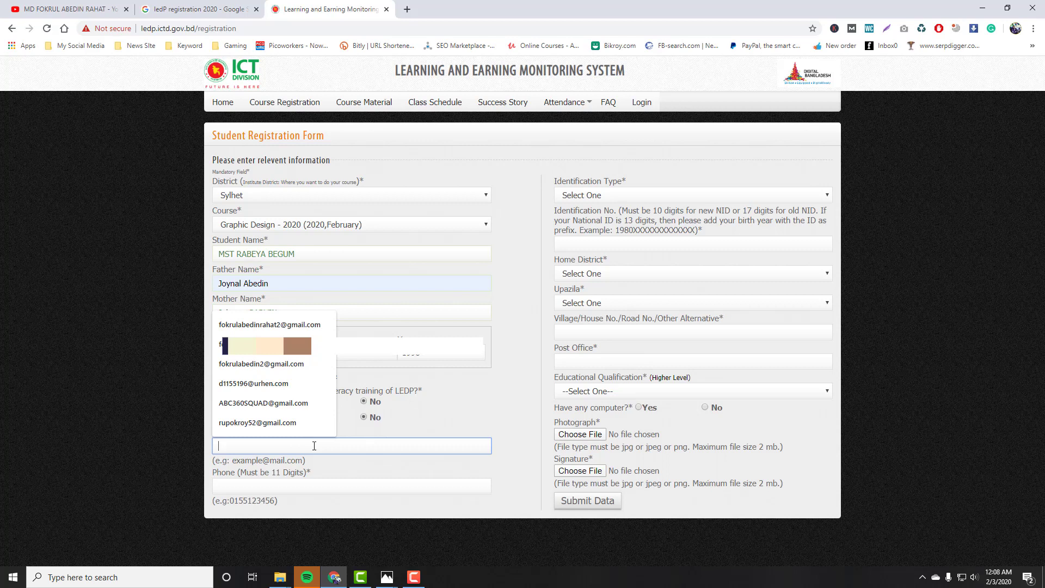
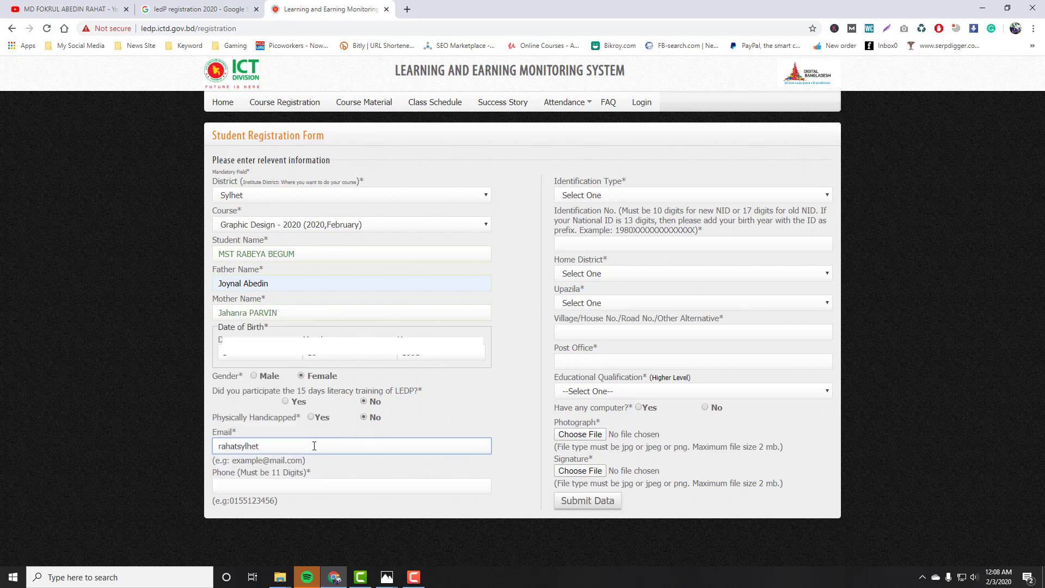
click(328, 482)
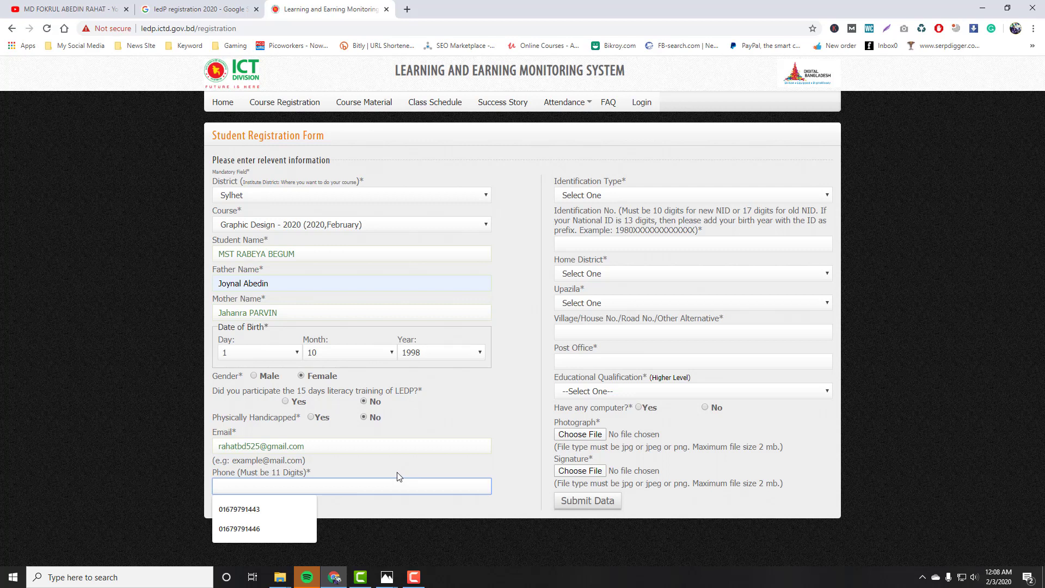
Enter the applicant's 11-digit mobile number in Phone, correcting the mistyped first digits
text(01718)
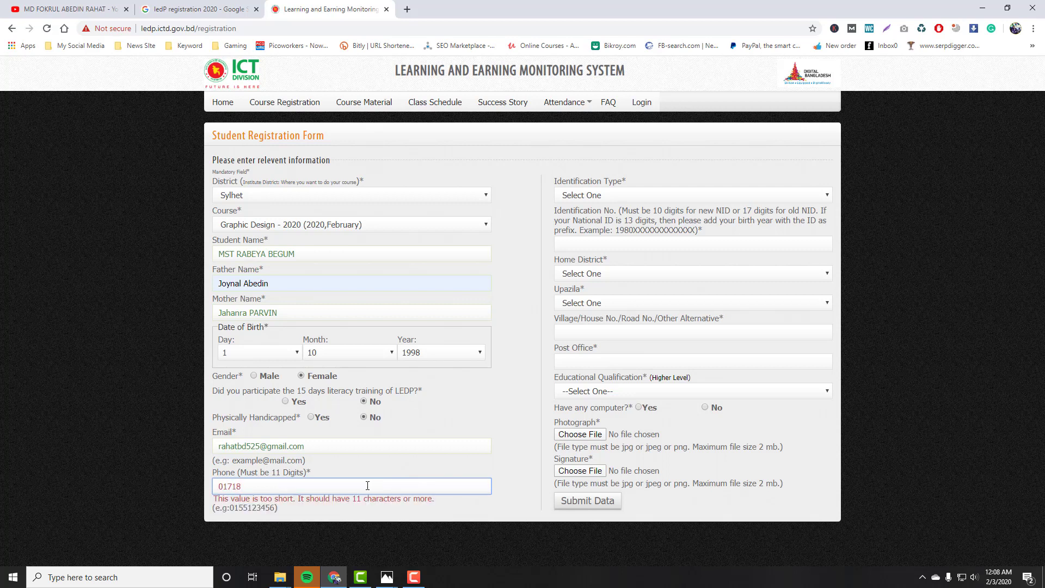
key(BackSpace)
key(BackSpace)
key(BackSpace)
key(BackSpace)
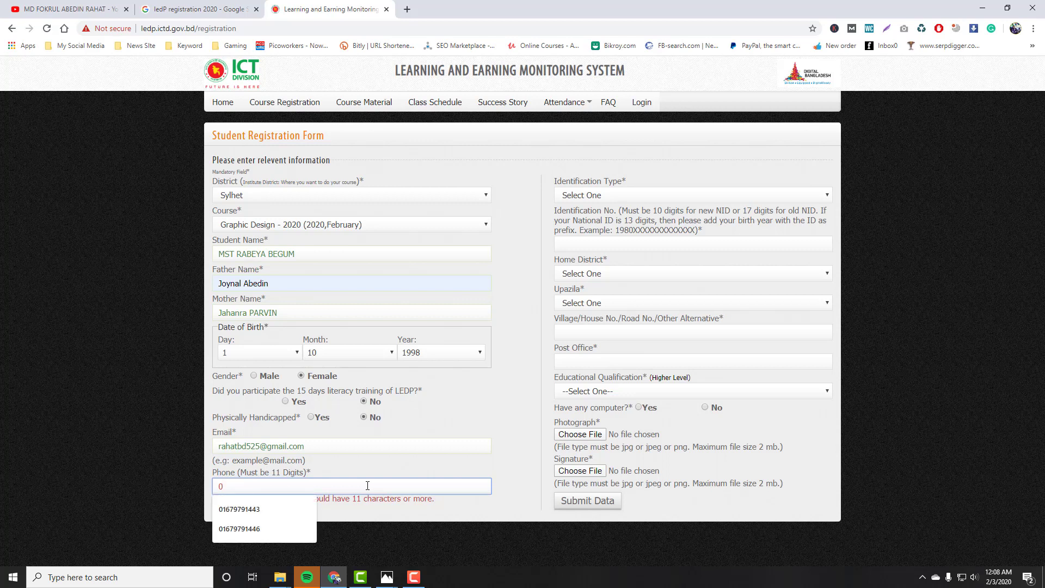
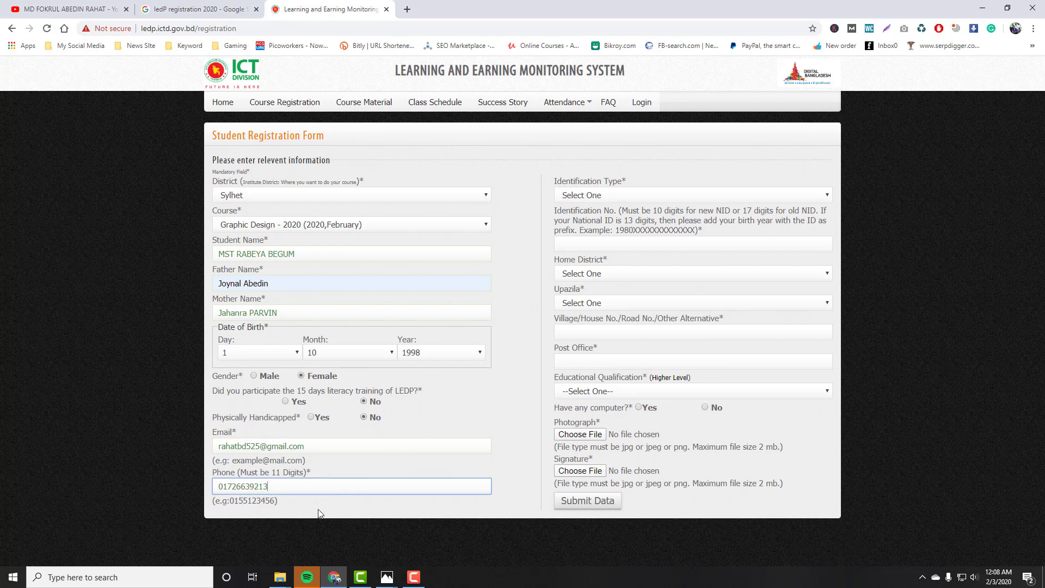
Choose National ID as the Identification Type and read the Identification No. help text
click(601, 195)
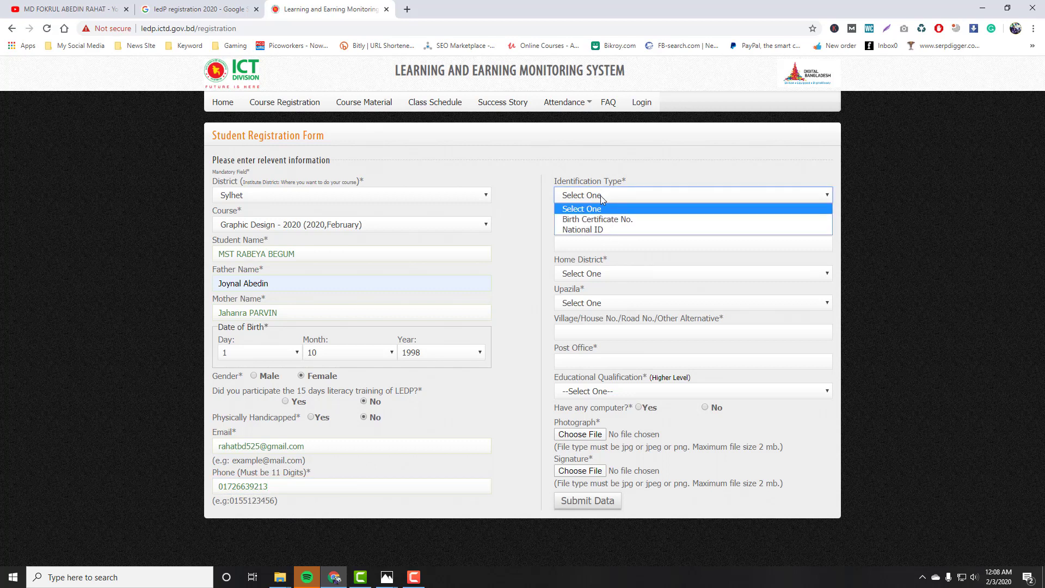
click(611, 228)
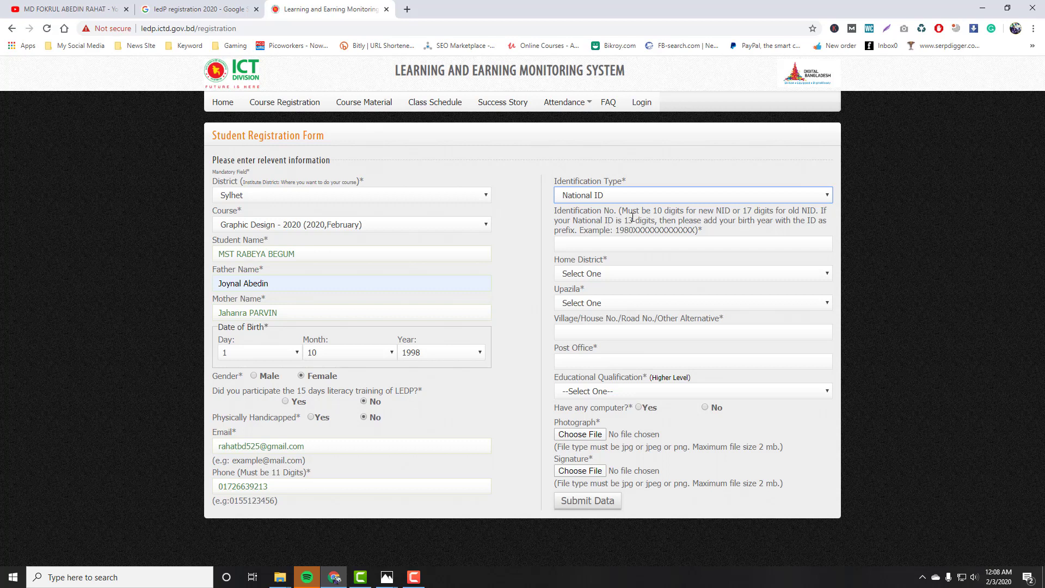
drag(562, 212, 552, 210)
click(554, 213)
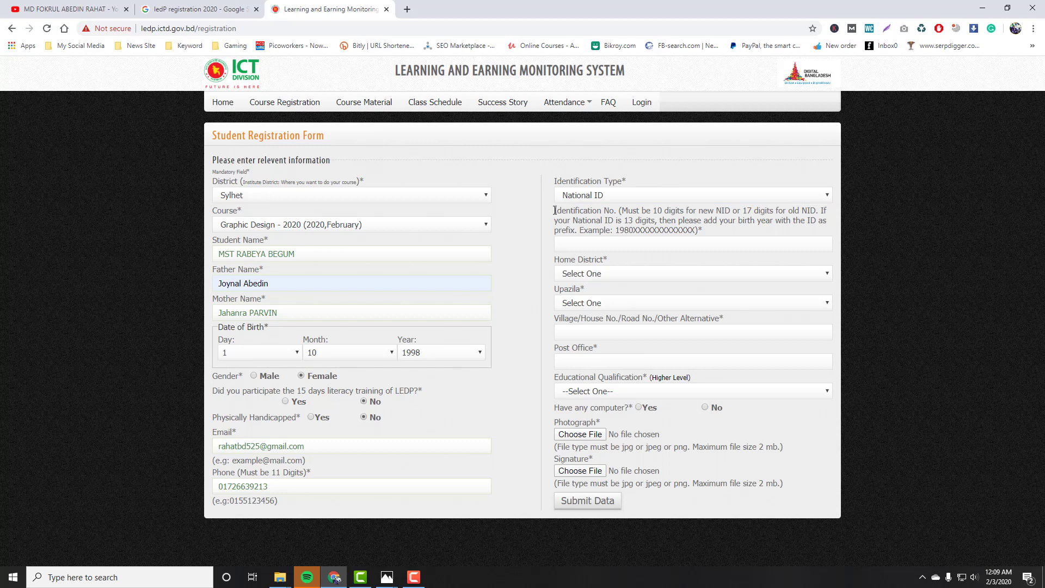
drag(556, 210, 710, 233)
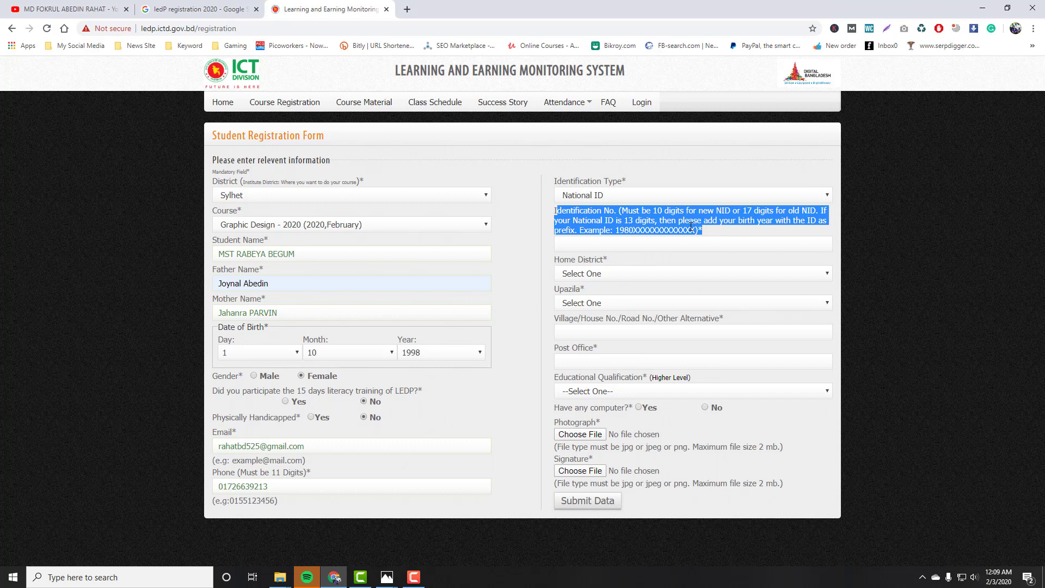
click(690, 225)
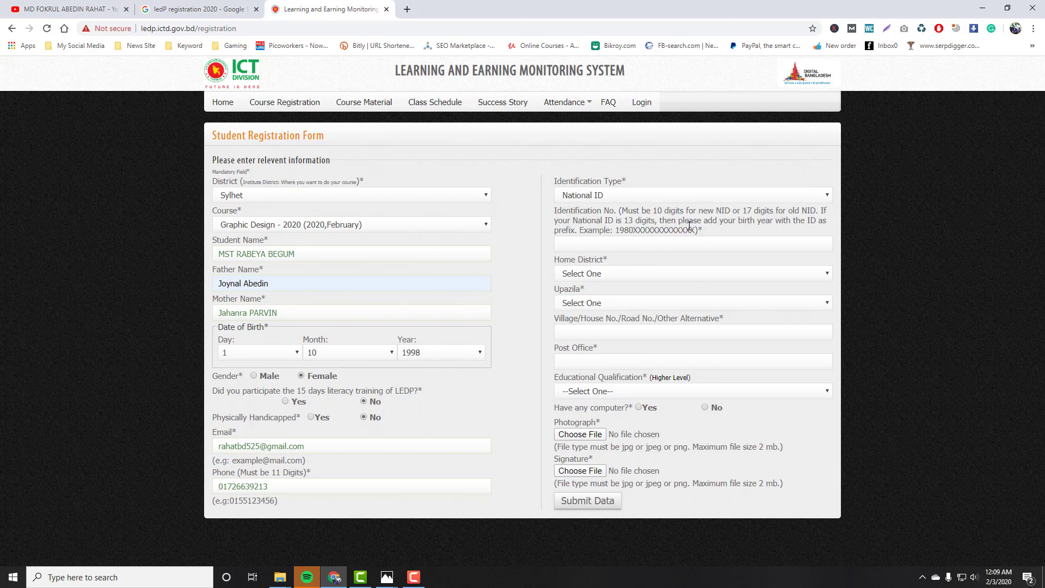
triple_click(555, 212)
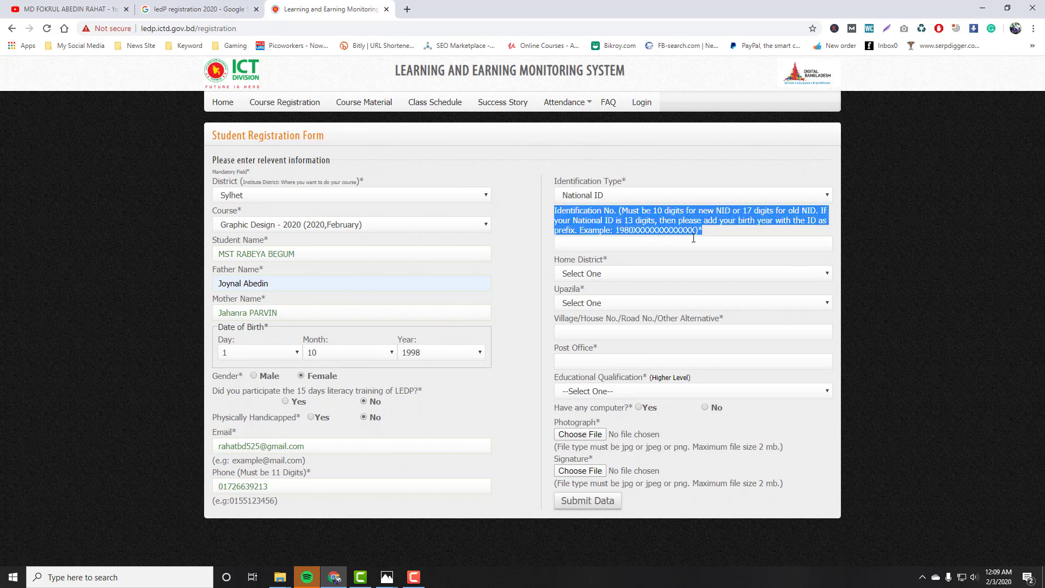
click(661, 211)
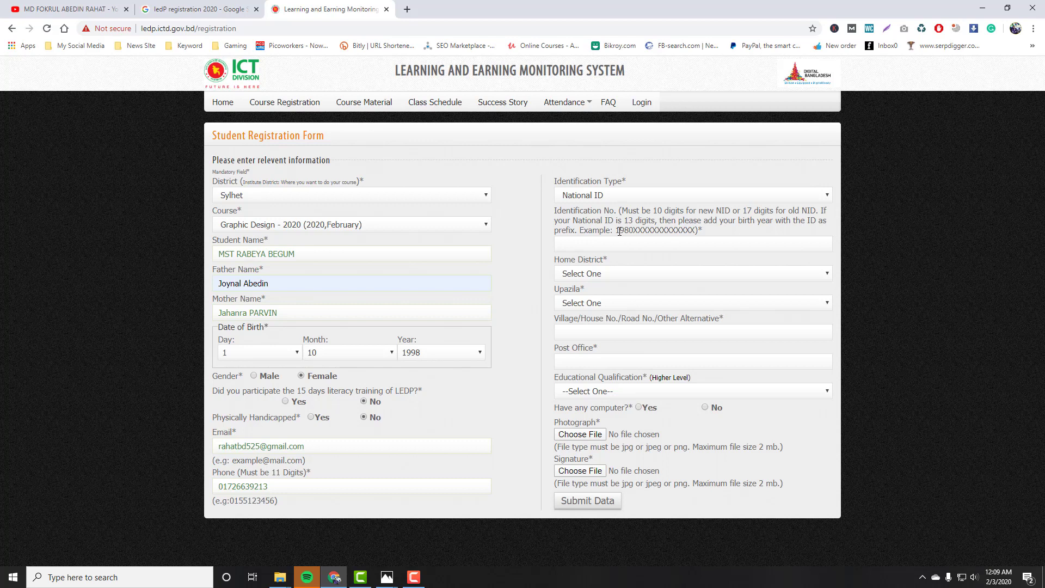
drag(615, 232, 617, 232)
drag(616, 231, 696, 232)
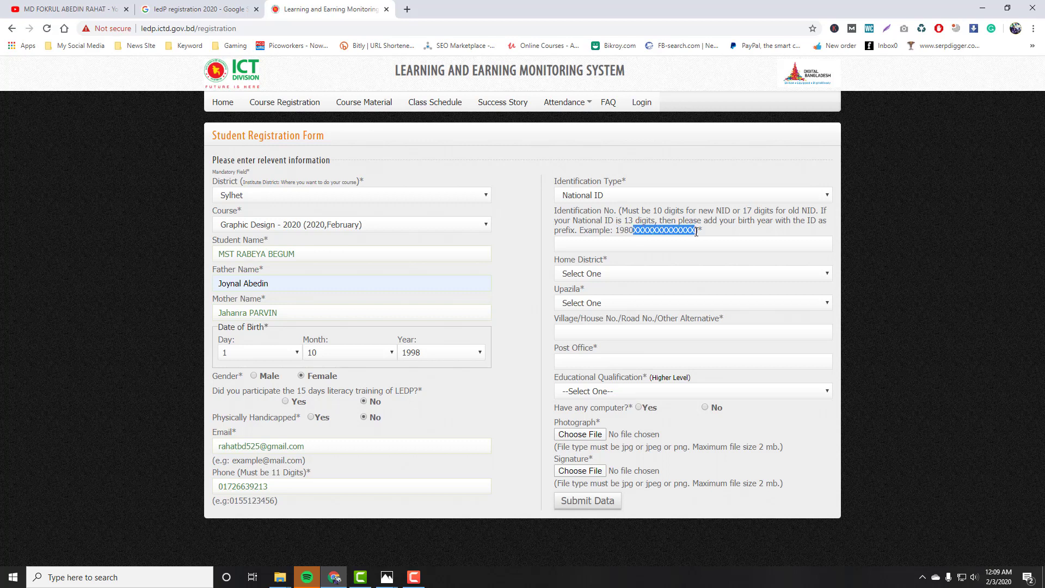
click(674, 243)
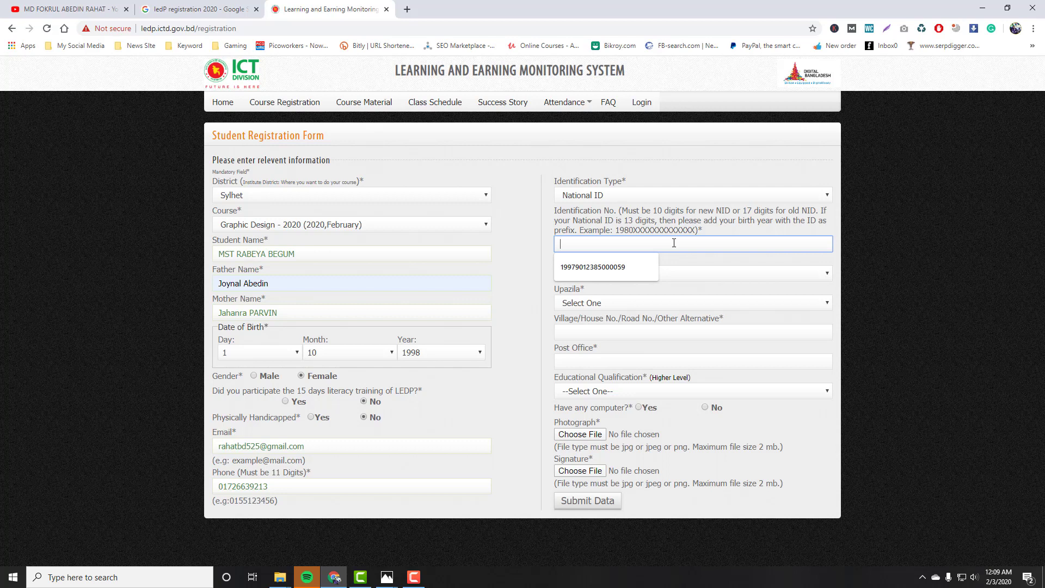
click(678, 272)
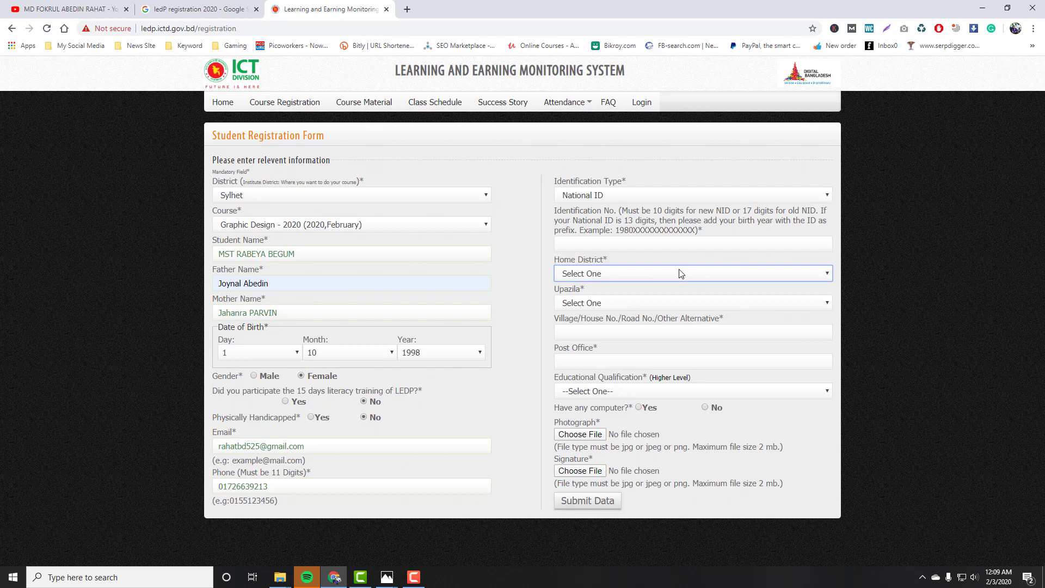
click(668, 244)
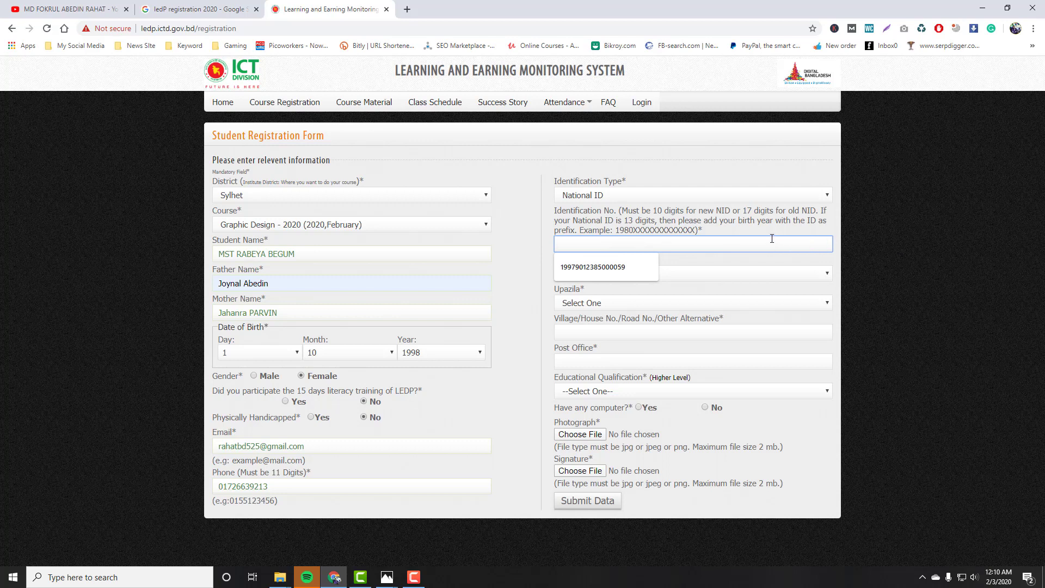
Fill the Identification No. field with the saved National ID number from Chrome's autofill suggestion
click(640, 304)
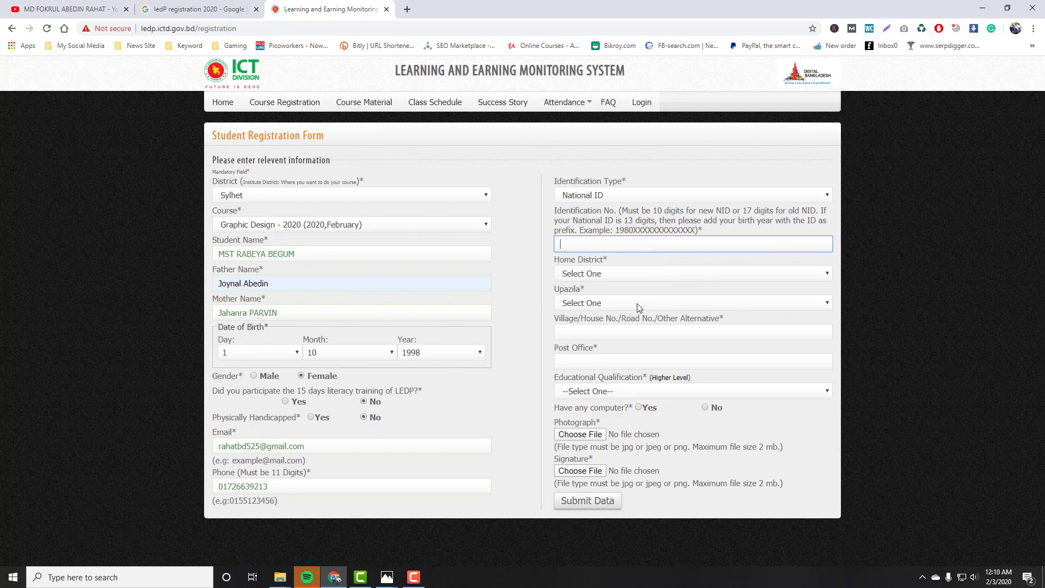
click(637, 245)
click(637, 245)
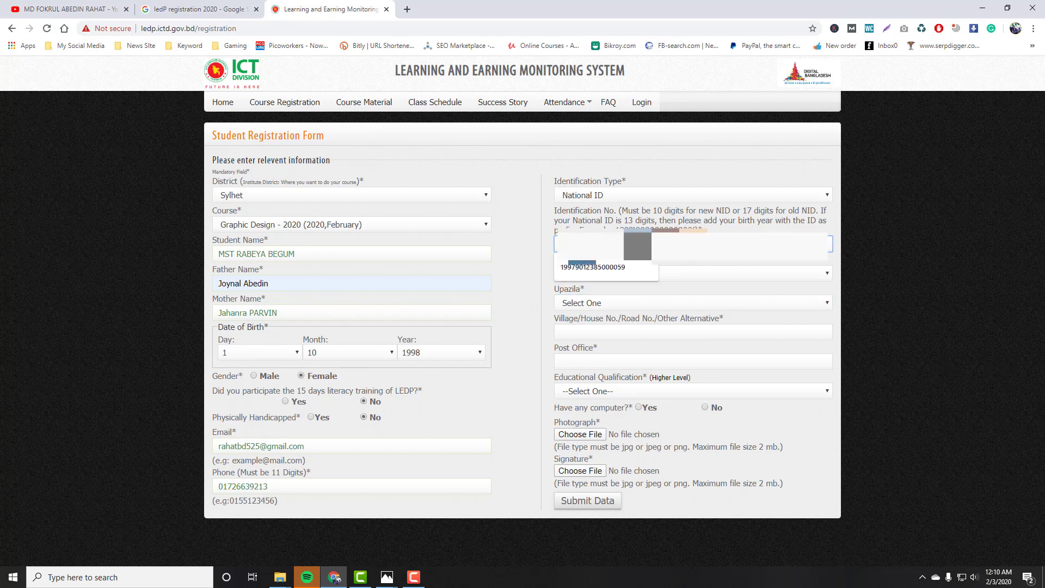
key(Down)
key(Return)
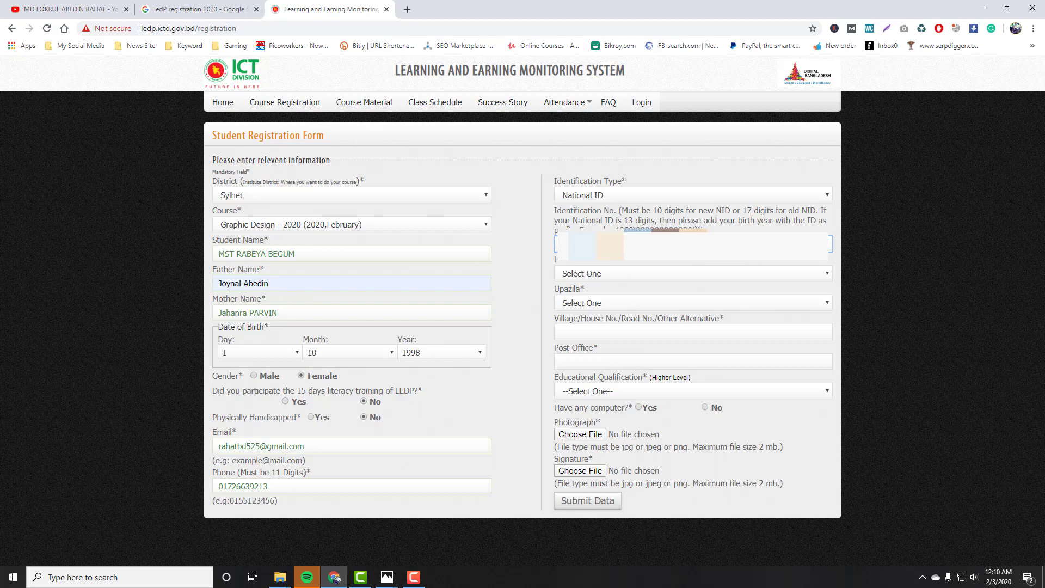
Set the home district to Sunamganj and the upazila to Chhatak
click(614, 274)
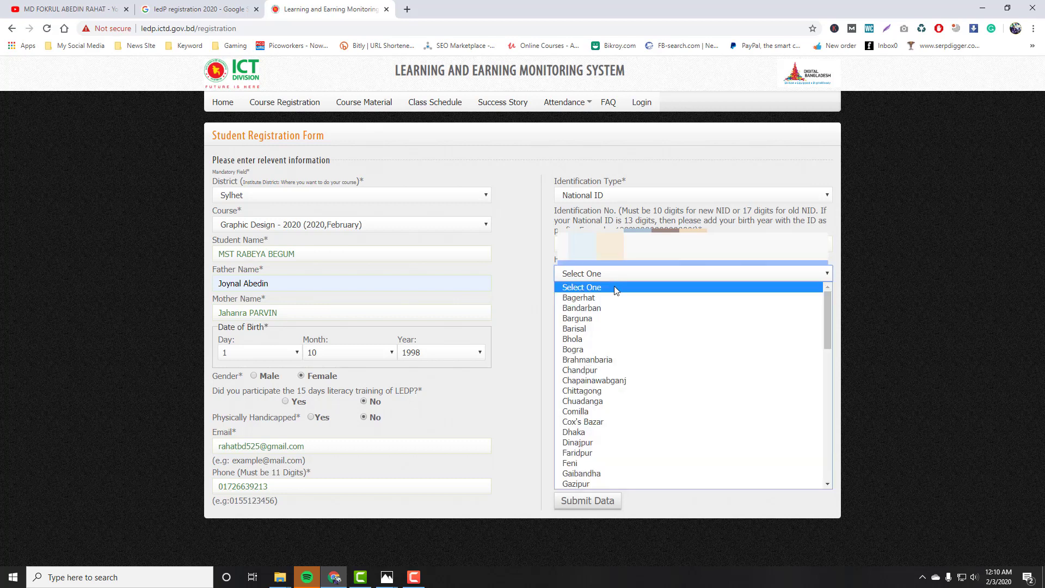
scroll(622, 430, down, 9)
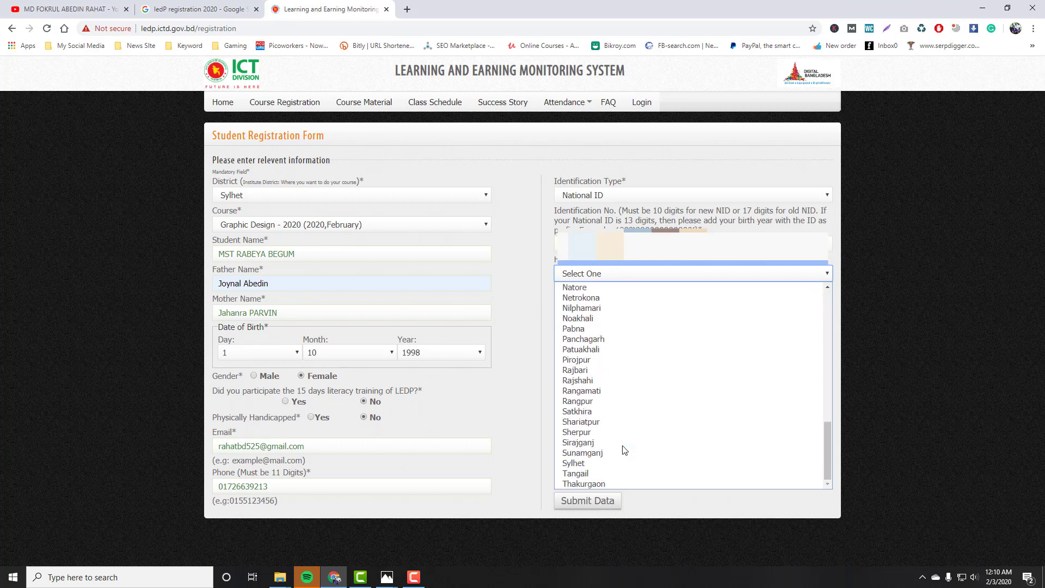
click(613, 453)
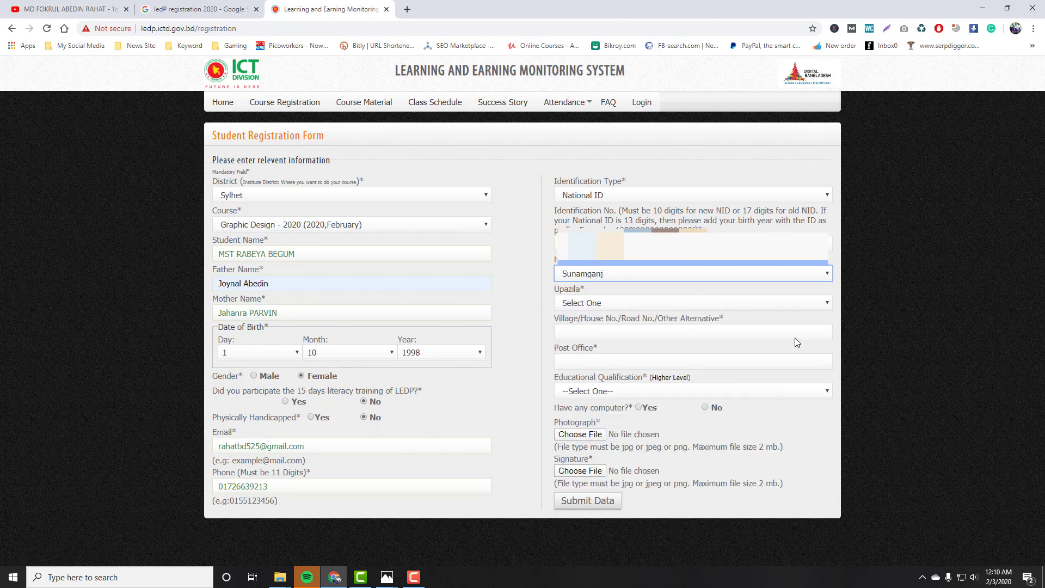
click(620, 306)
click(608, 327)
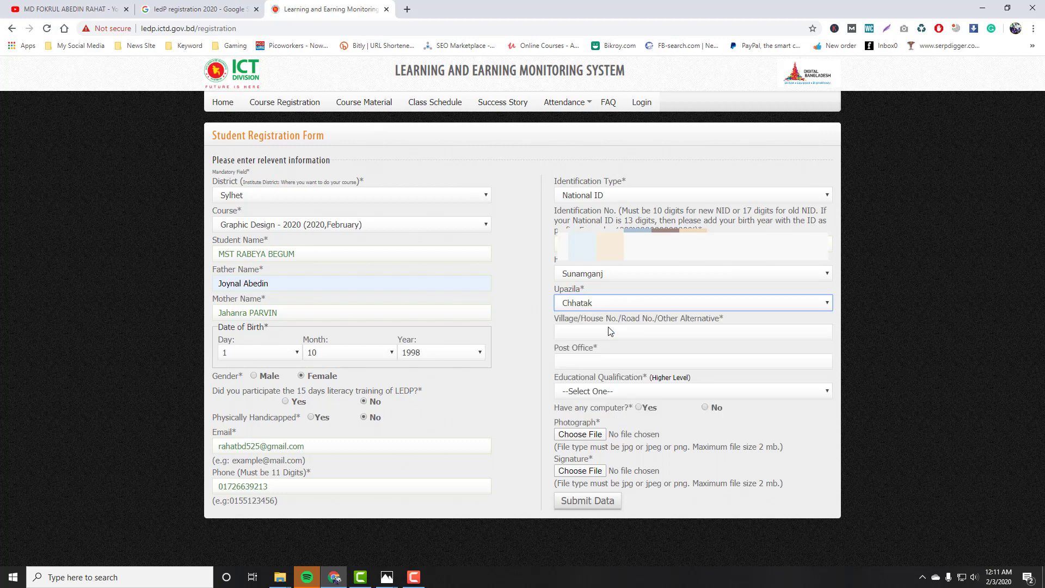
click(611, 331)
click(599, 356)
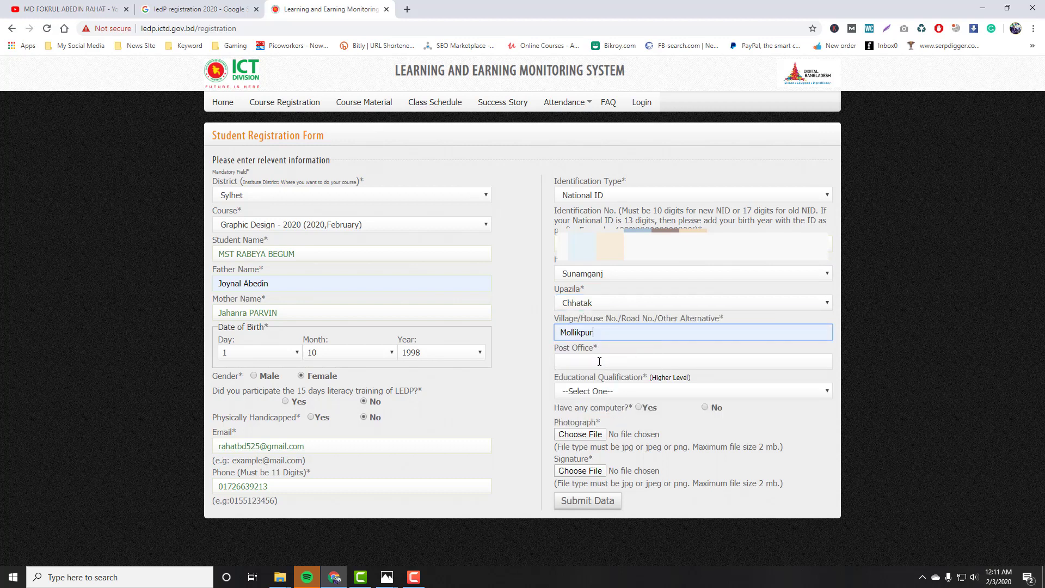
click(598, 366)
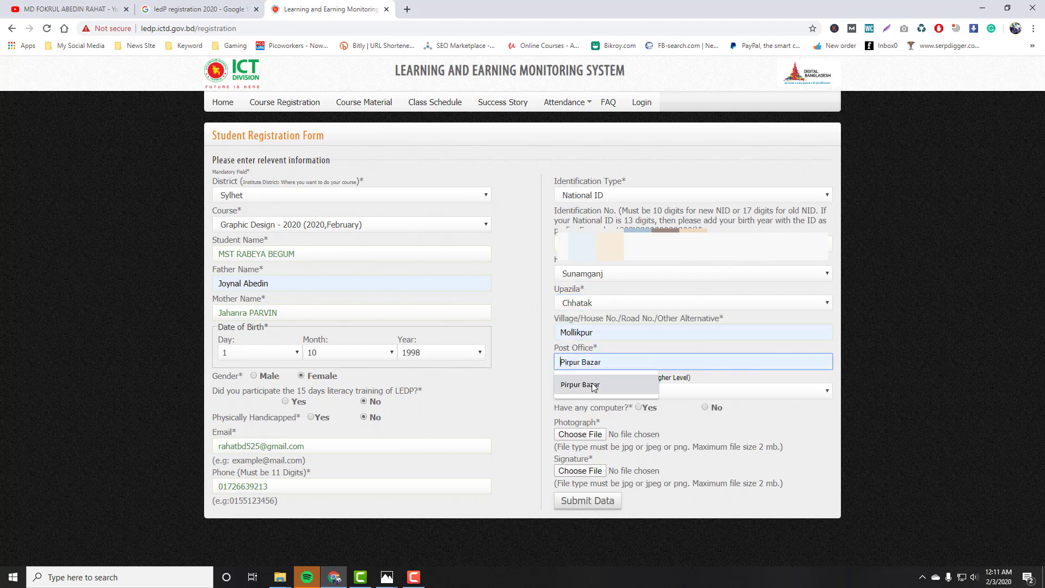
click(592, 383)
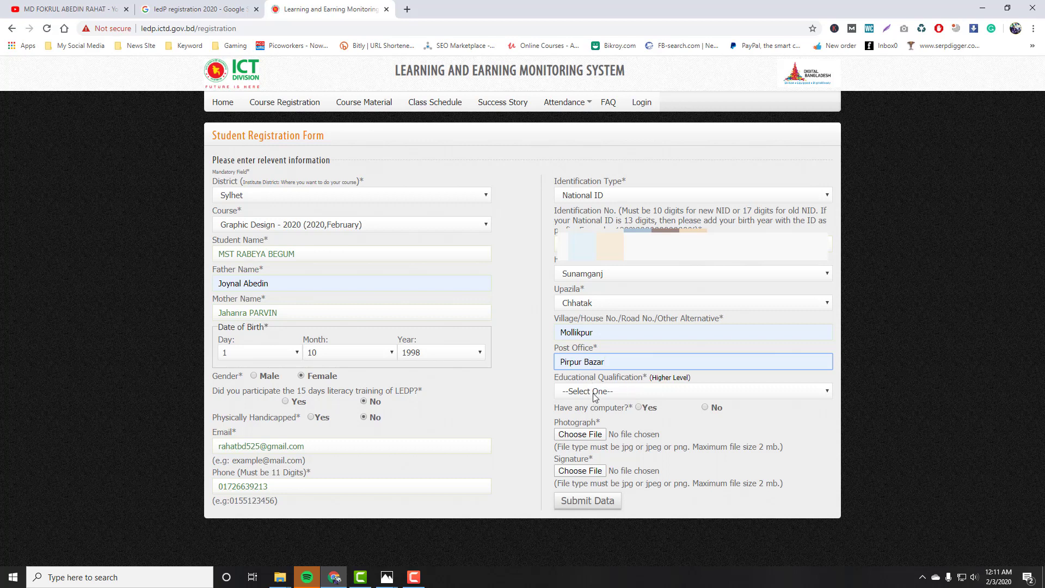
click(623, 395)
click(621, 393)
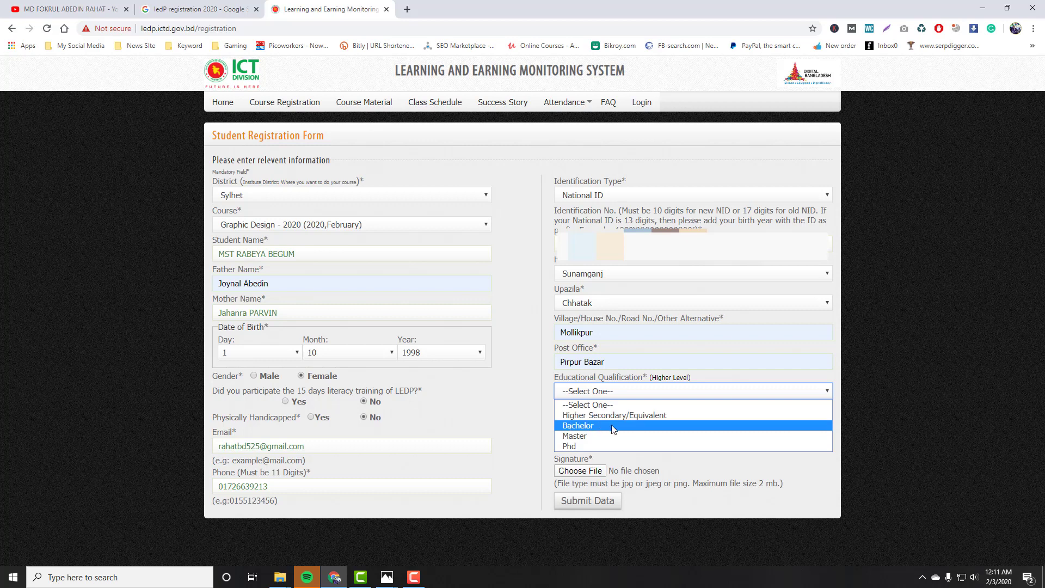
Choose Bachelor as the educational qualification and mark Yes for having a computer
click(621, 425)
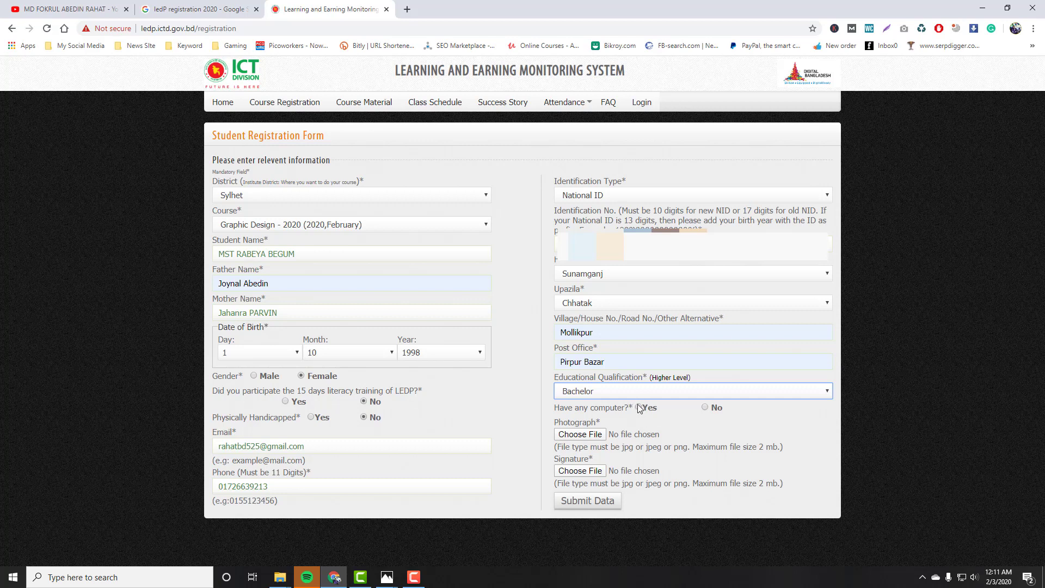
click(638, 406)
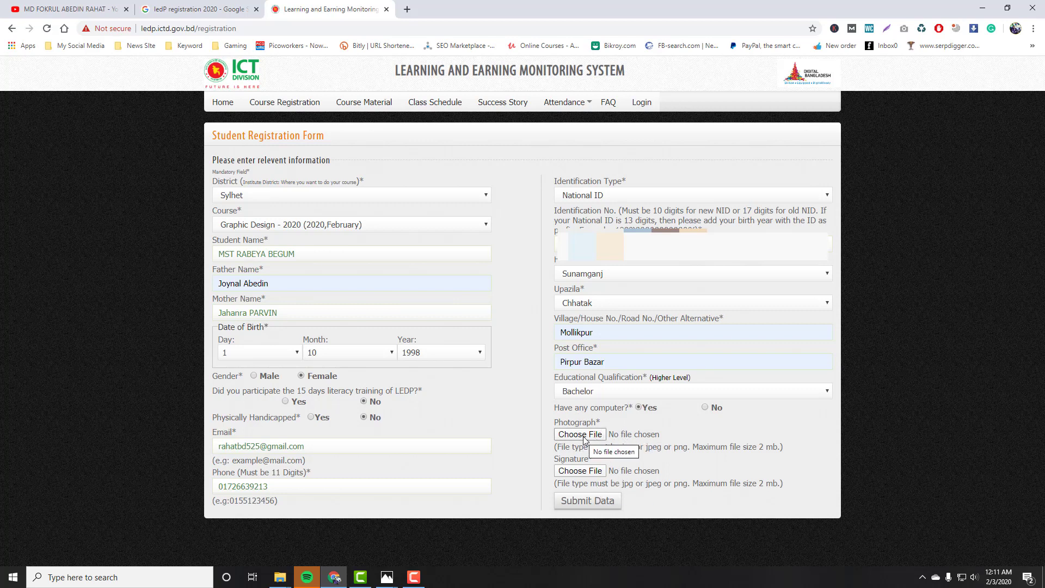
Attach the student's photo rabeya.jpg from the Desktop as the Photograph
click(584, 440)
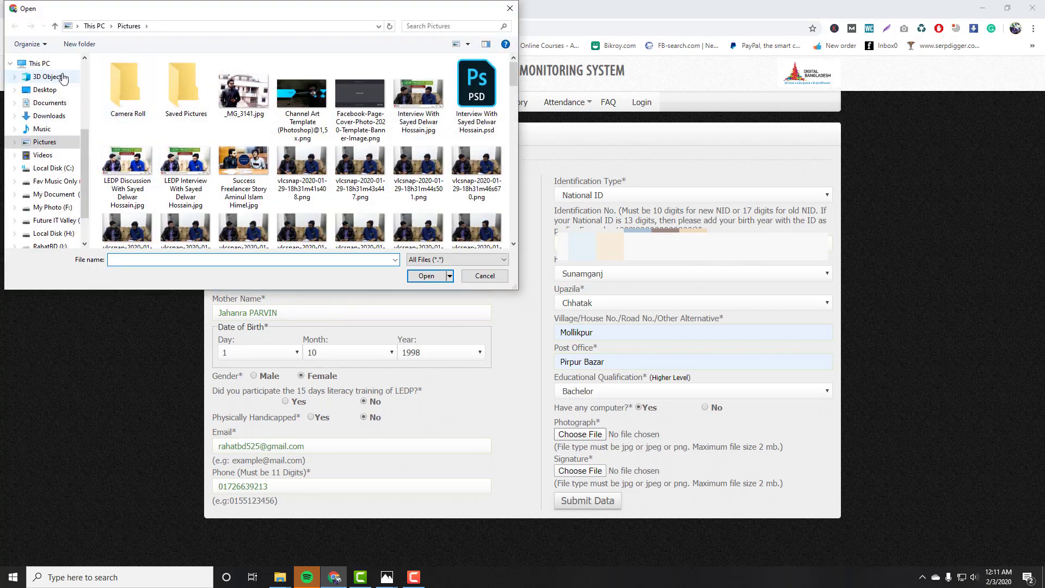
click(45, 90)
scroll(349, 192, down, 5)
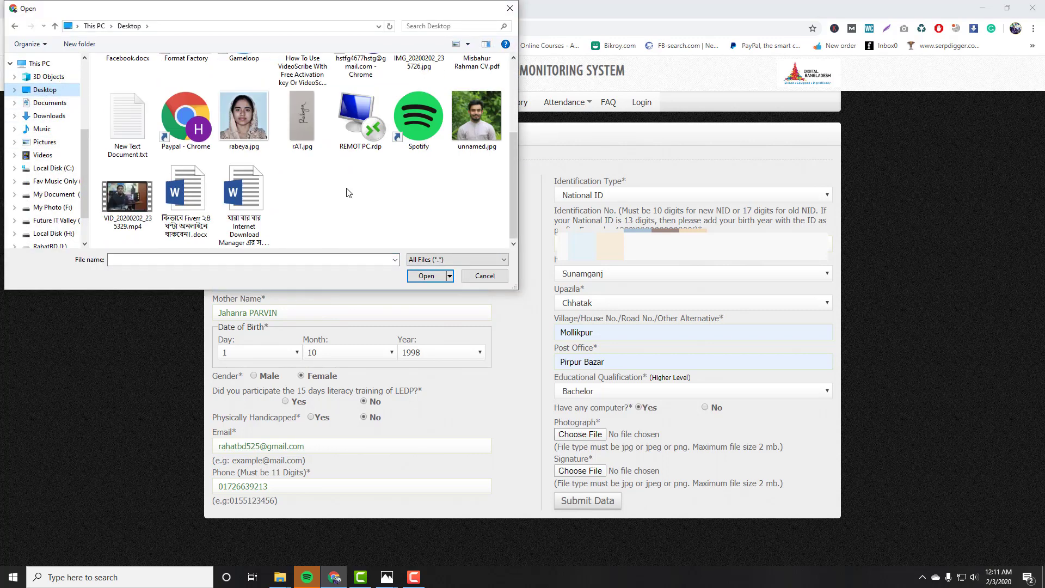
click(249, 140)
click(422, 276)
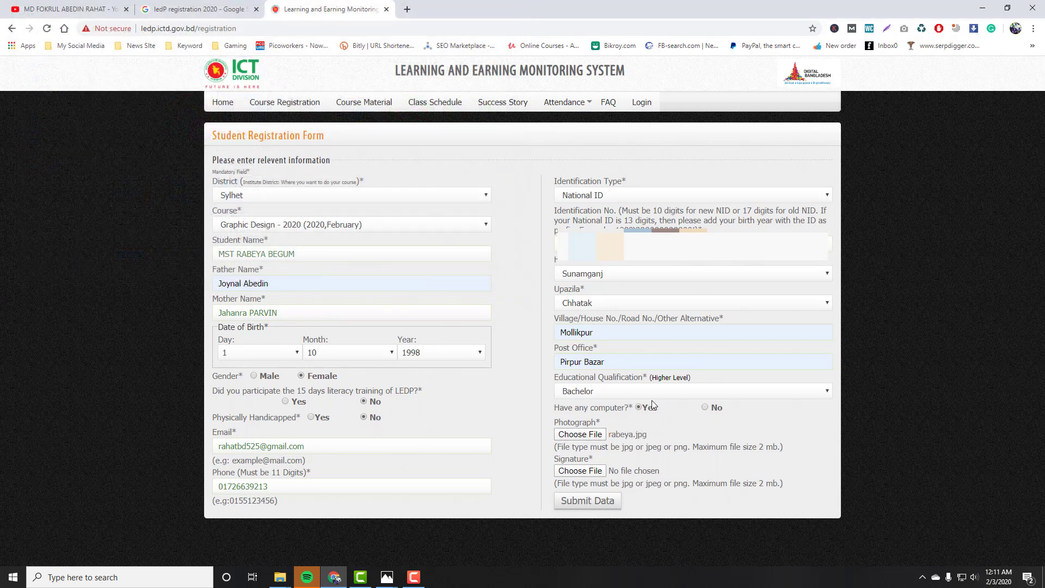
Attach the signature image rAT.jpg and submit the registration form
click(588, 472)
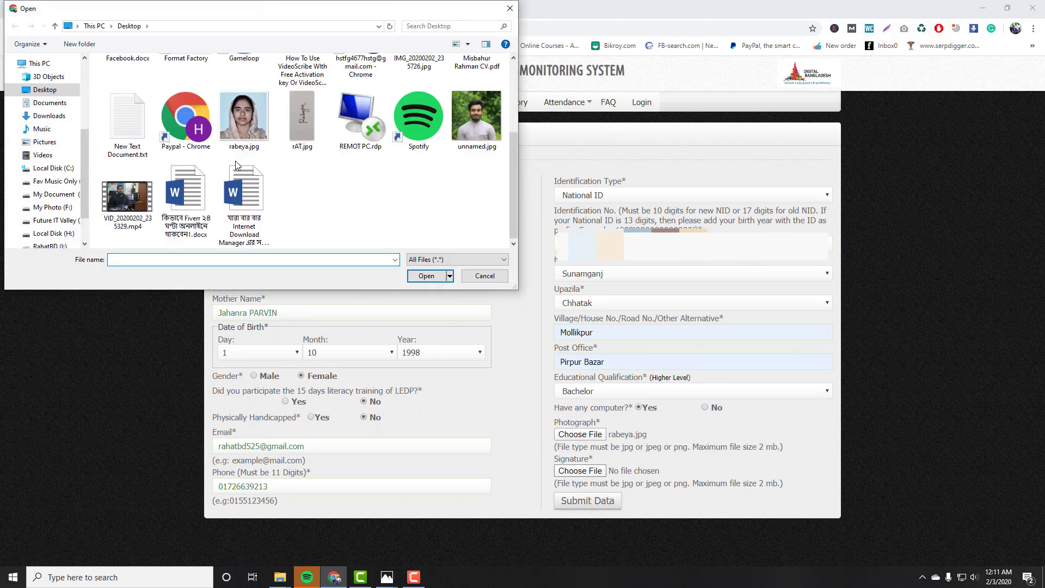
click(308, 131)
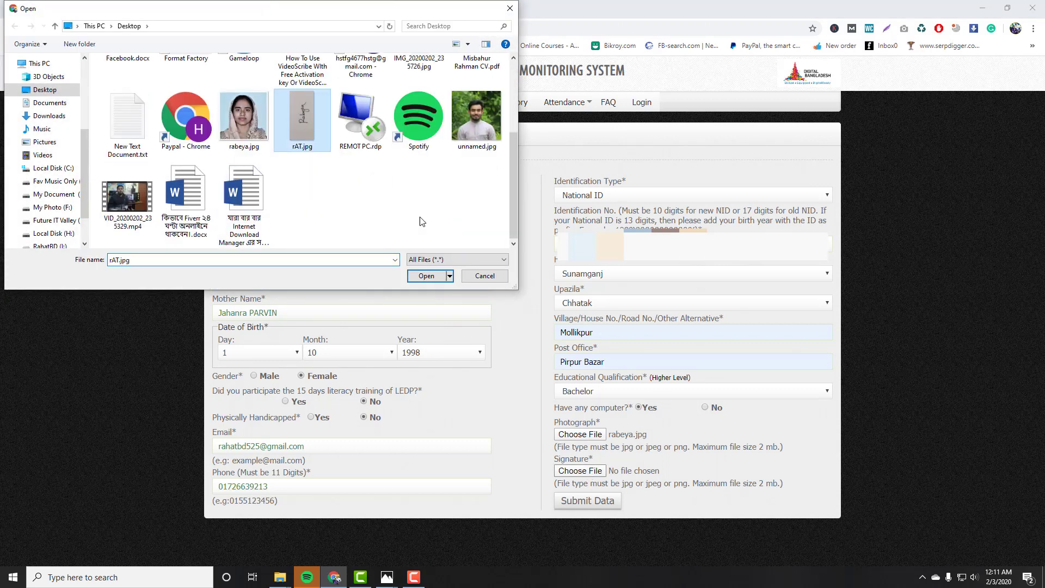
click(426, 275)
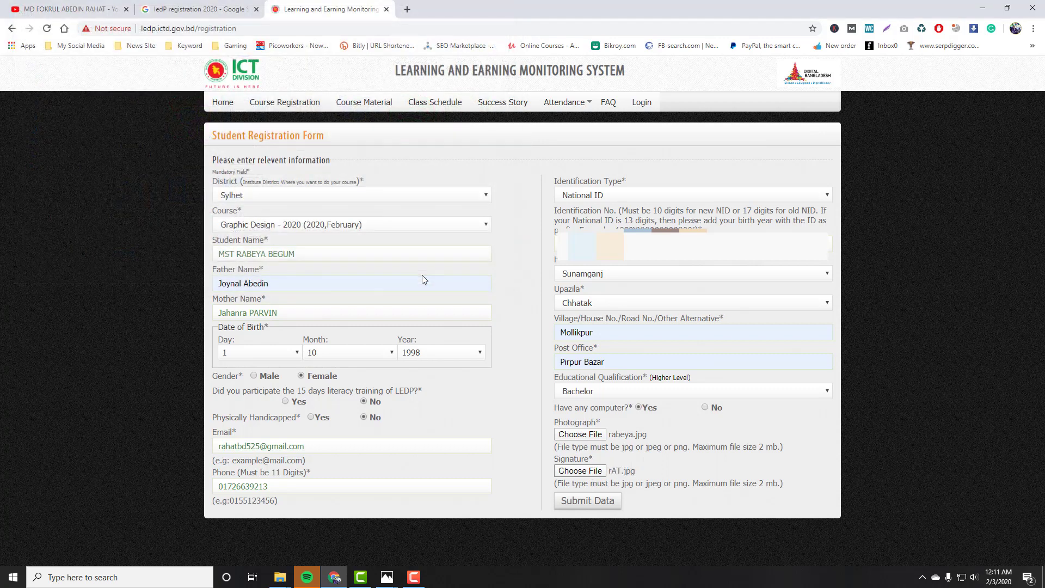
click(602, 505)
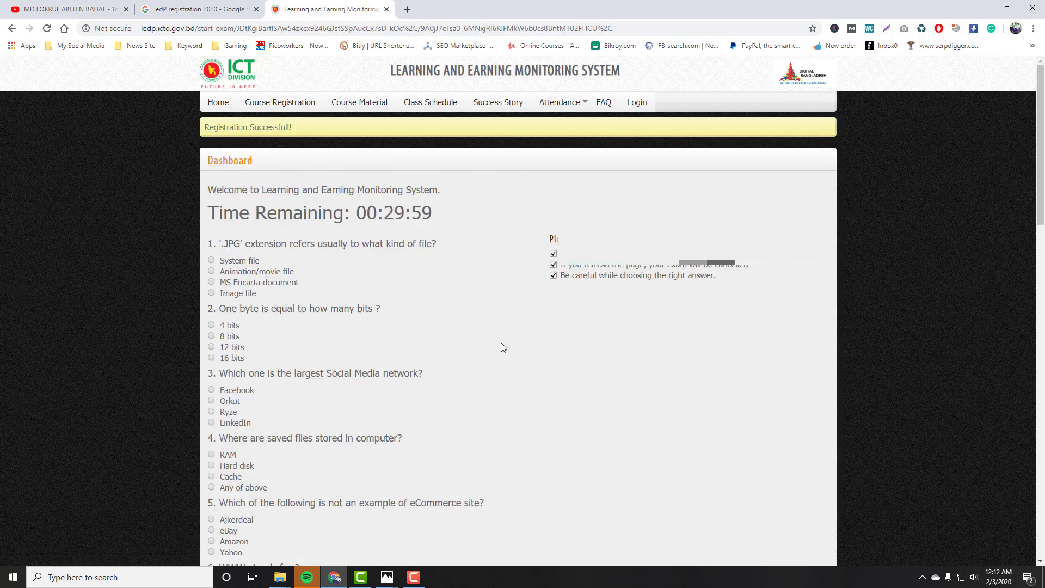
double_click(237, 128)
triple_click(237, 128)
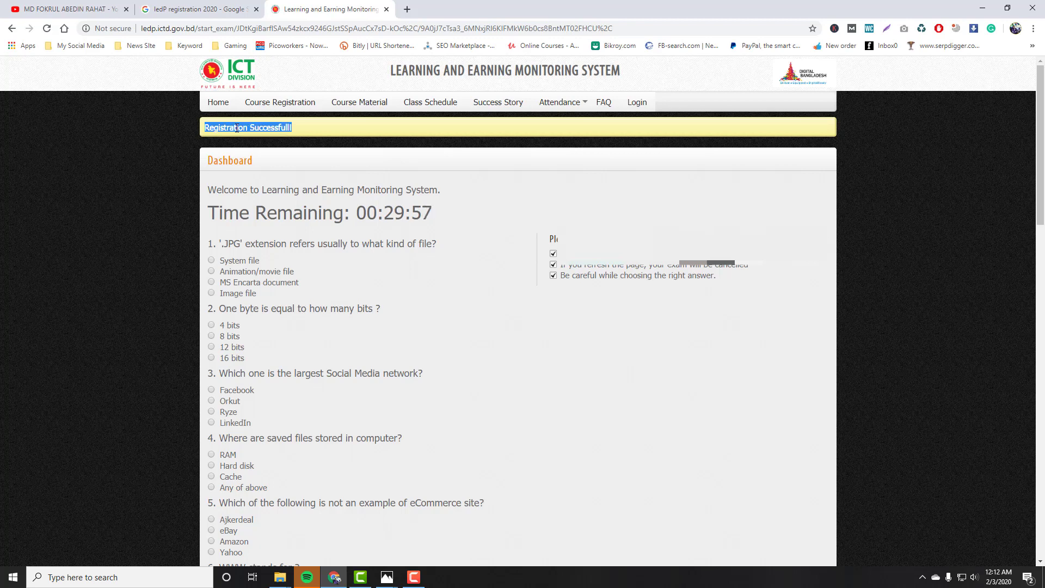
click(299, 133)
drag(298, 133, 197, 132)
drag(389, 213, 409, 217)
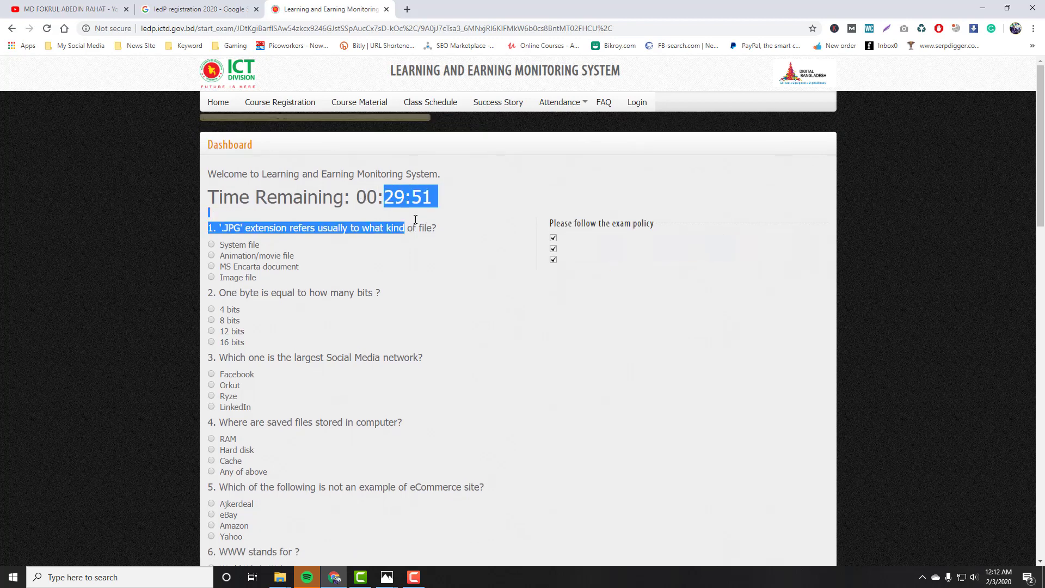
click(372, 189)
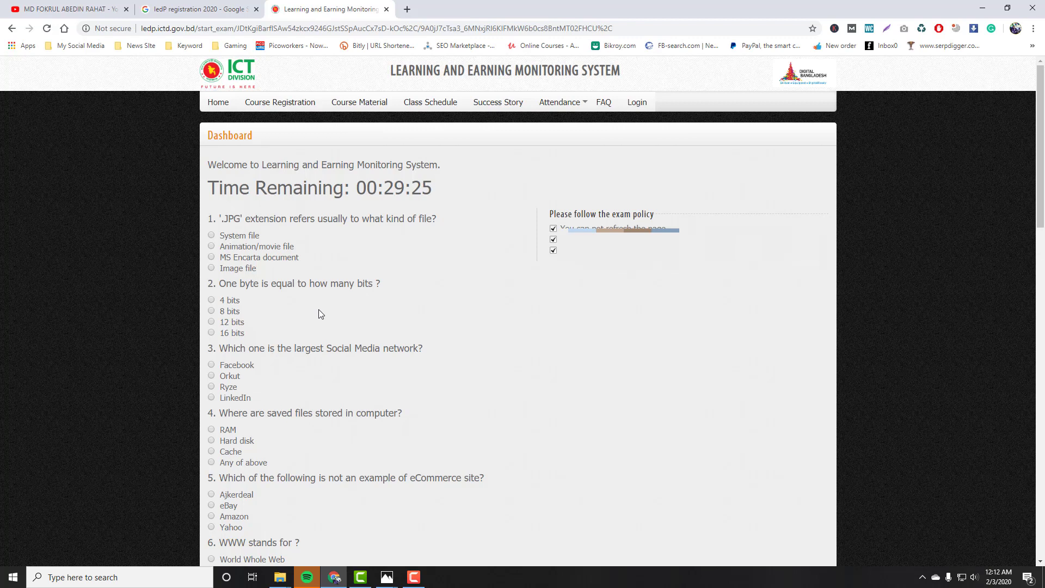
Answer quiz questions 1–4: Image file, 8 bits, Facebook and Hard disk
click(216, 269)
scroll(315, 321, down, 1)
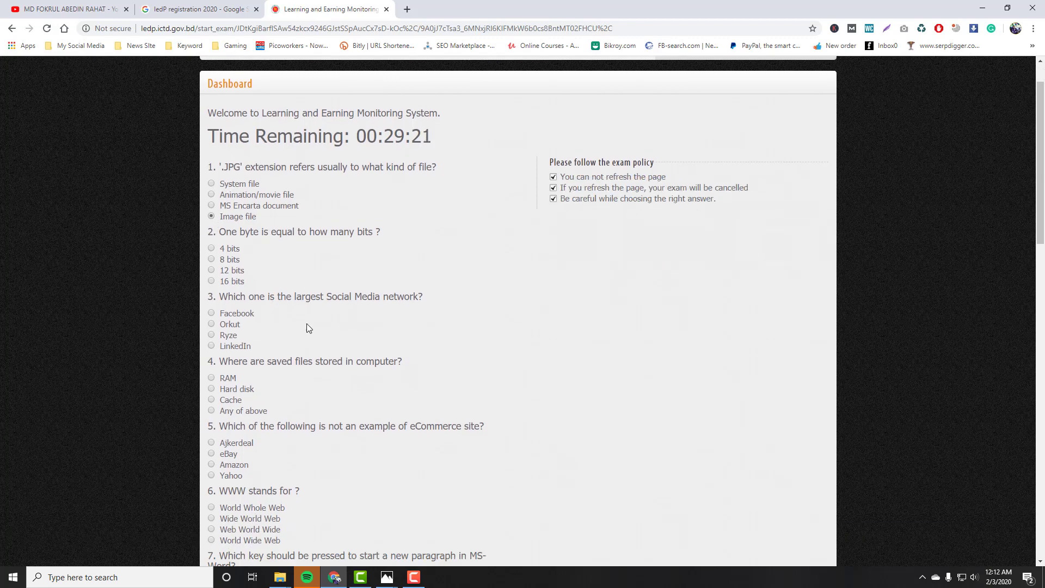
click(213, 257)
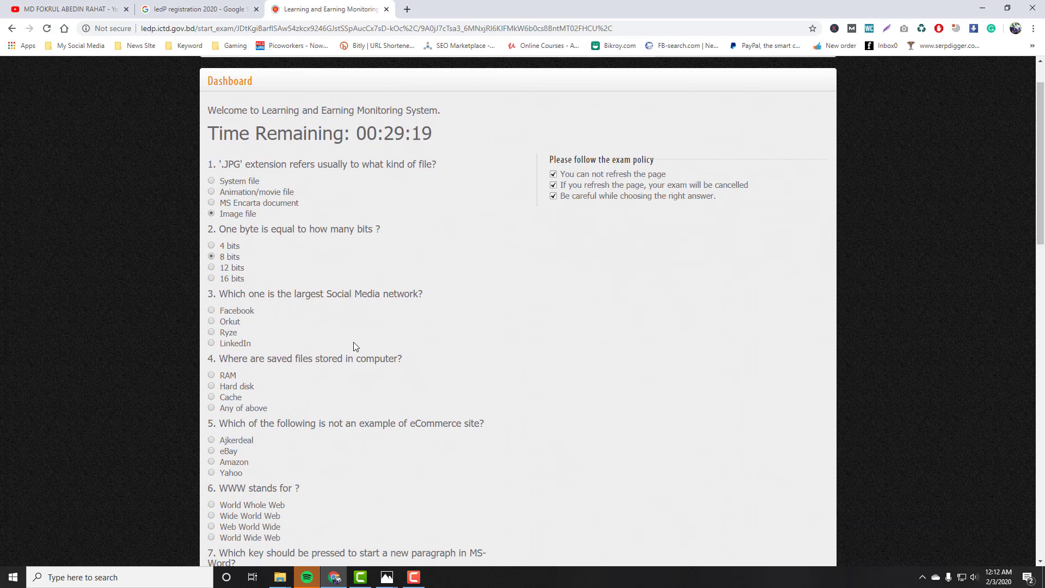
scroll(352, 342, down, 1)
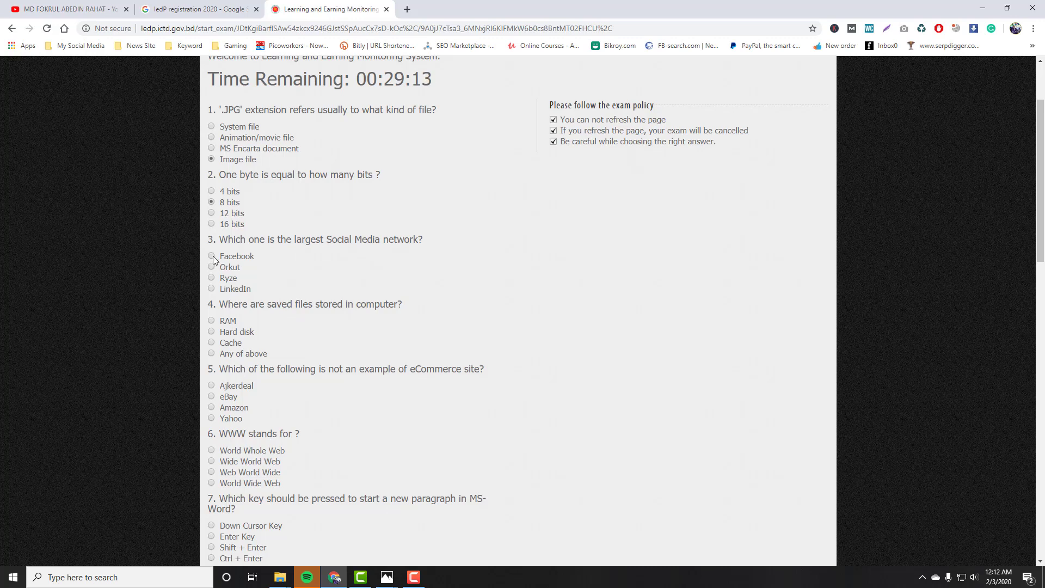
click(211, 256)
scroll(242, 324, down, 1)
click(212, 277)
Answer questions 6–10: World Wide Web, Enter Key, Window, Operating software and Bluetooth
scroll(323, 311, down, 1)
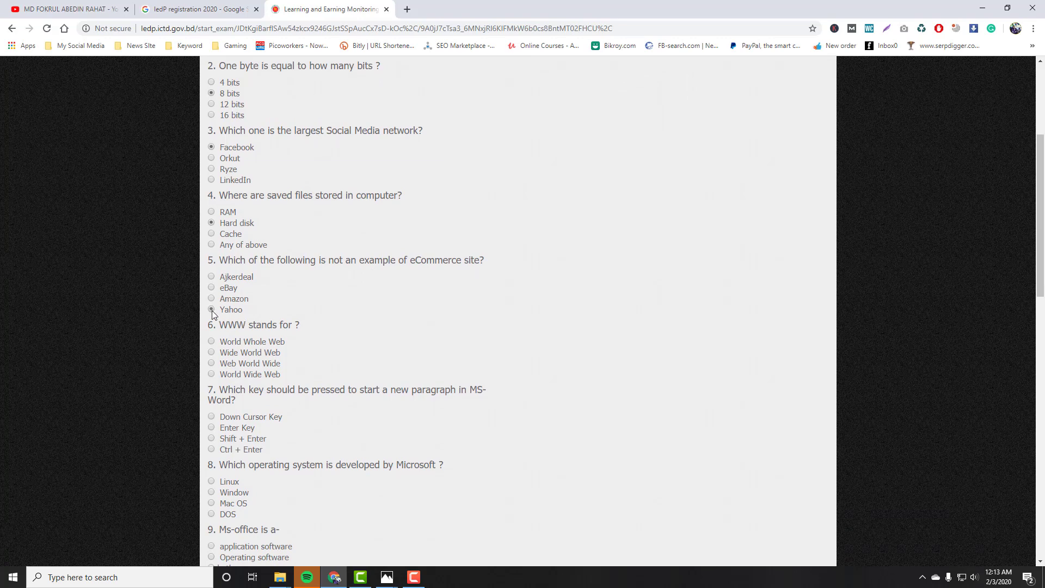
scroll(335, 309, down, 3)
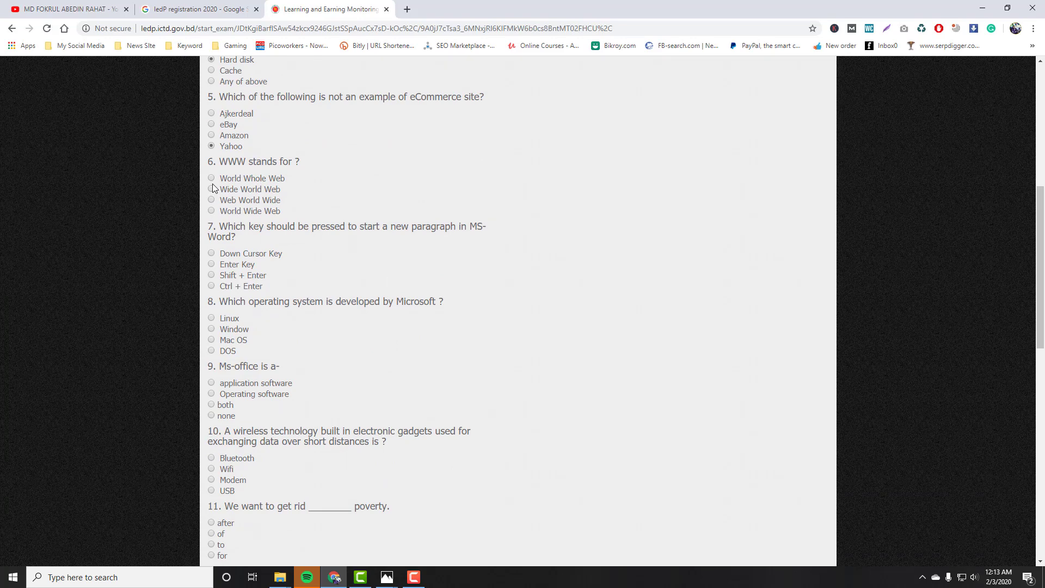
click(212, 212)
scroll(324, 248, down, 1)
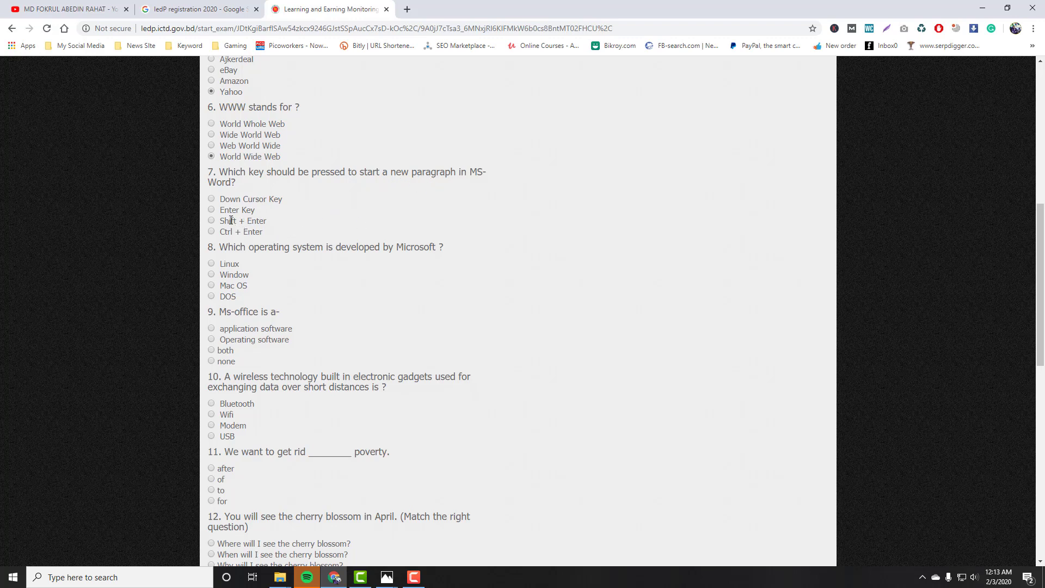
click(211, 210)
scroll(411, 303, down, 1)
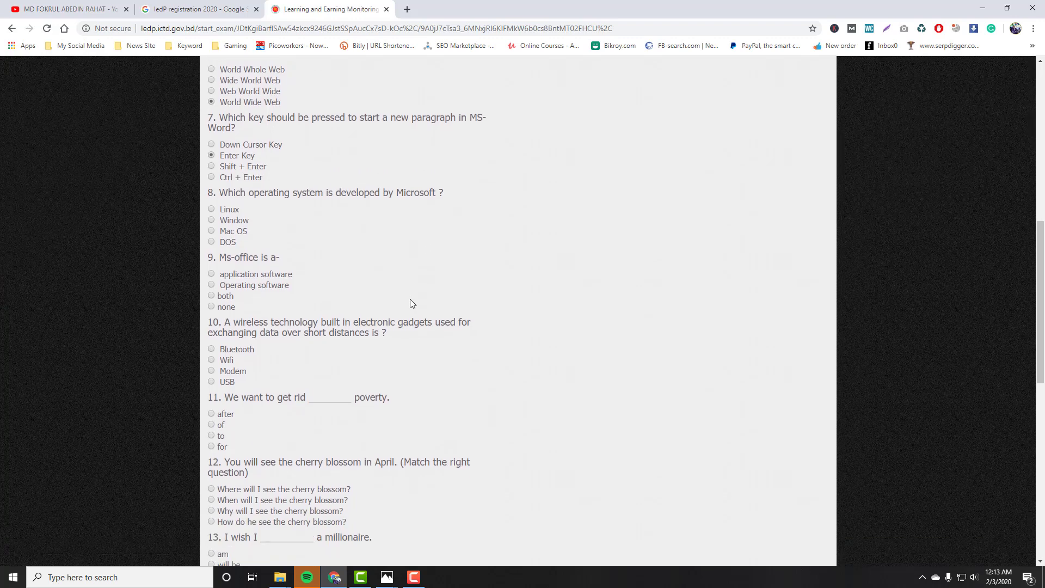
click(212, 220)
scroll(283, 258, down, 1)
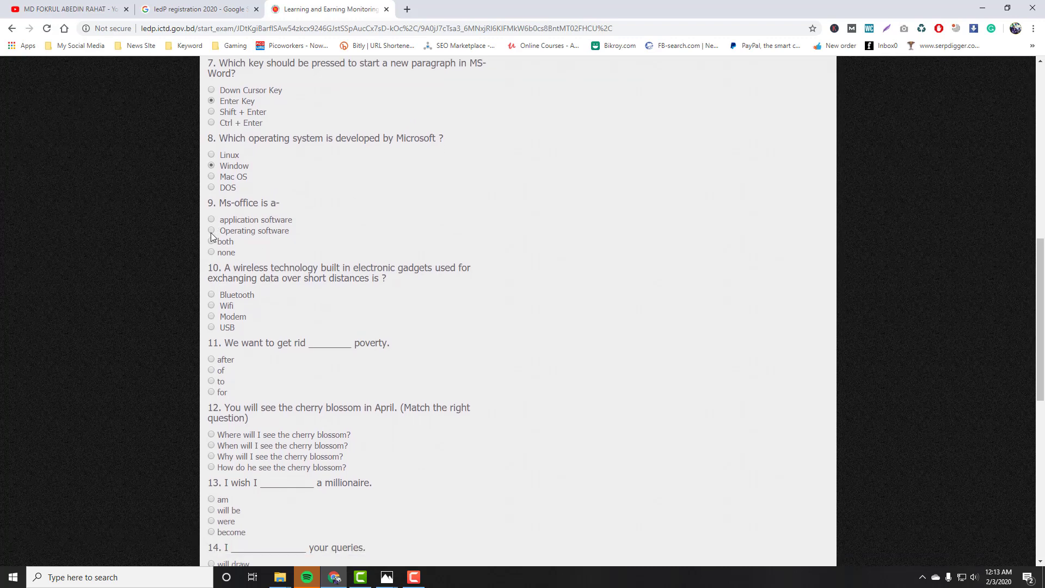
click(211, 231)
scroll(295, 248, down, 2)
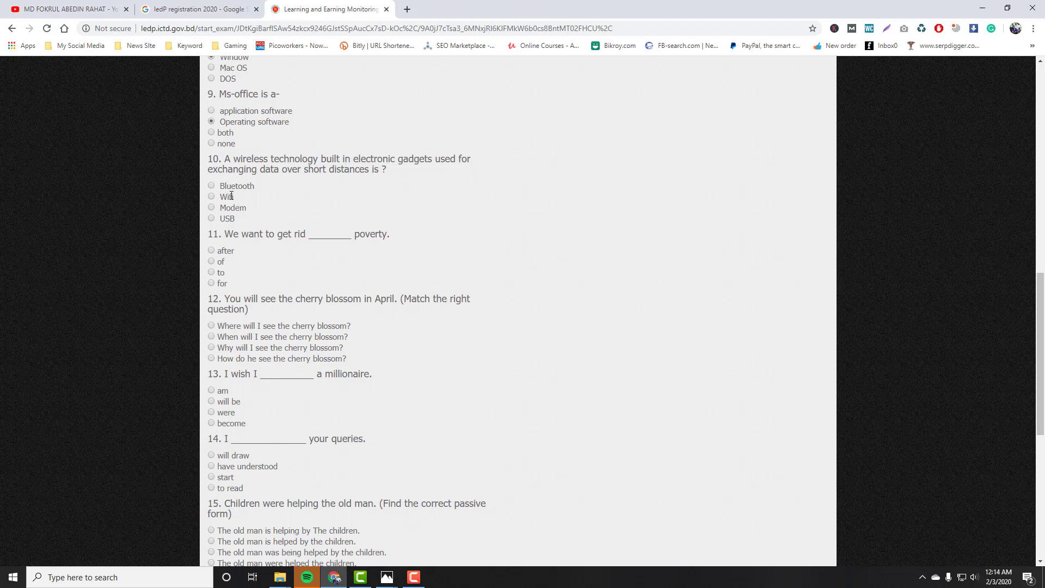
click(212, 186)
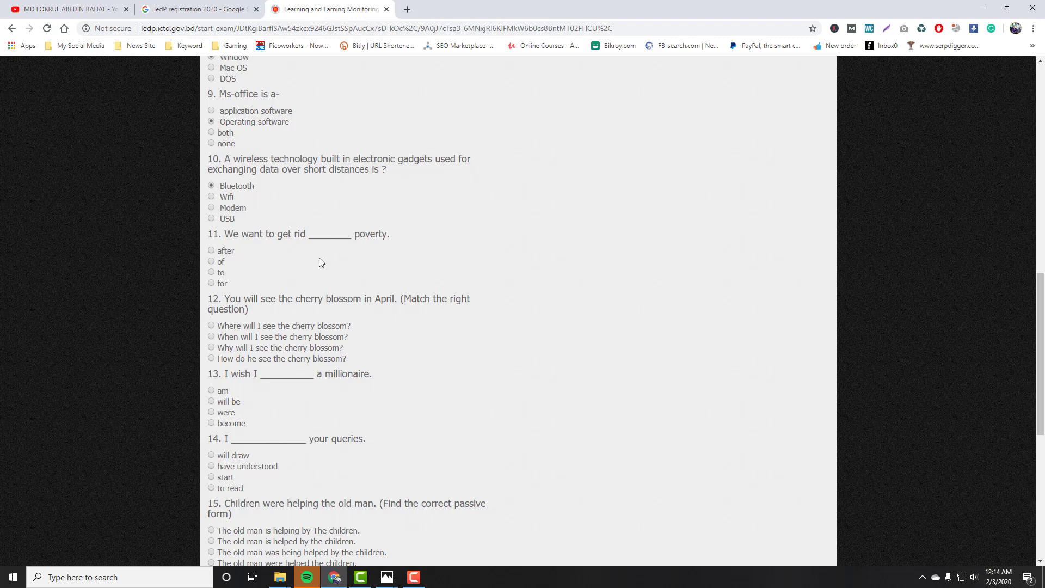
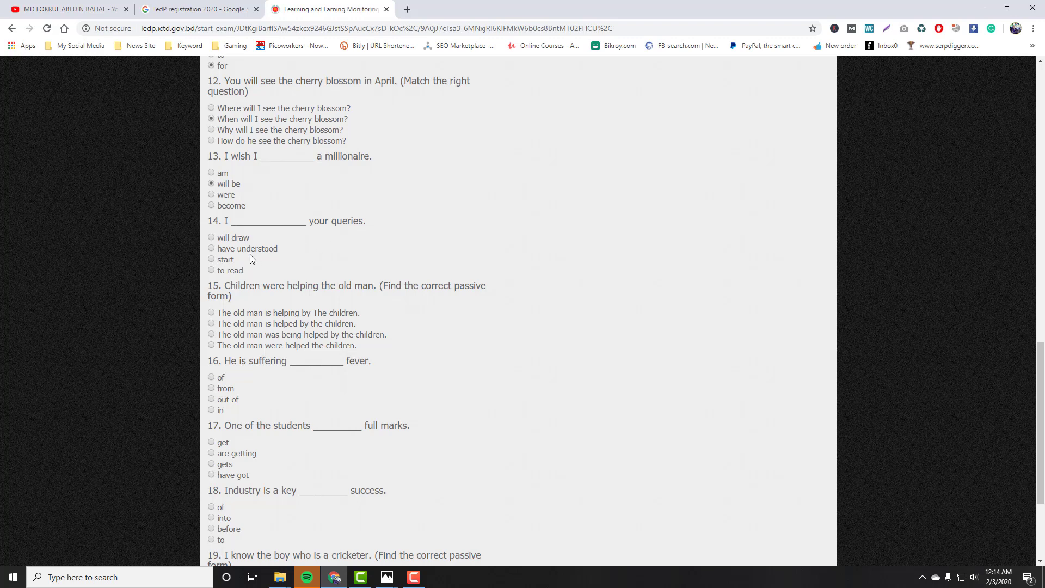
Answer question 14 with 'have understood', question 15 with the fourth option, and question 16 with 'from'
click(211, 249)
scroll(306, 280, down, 1)
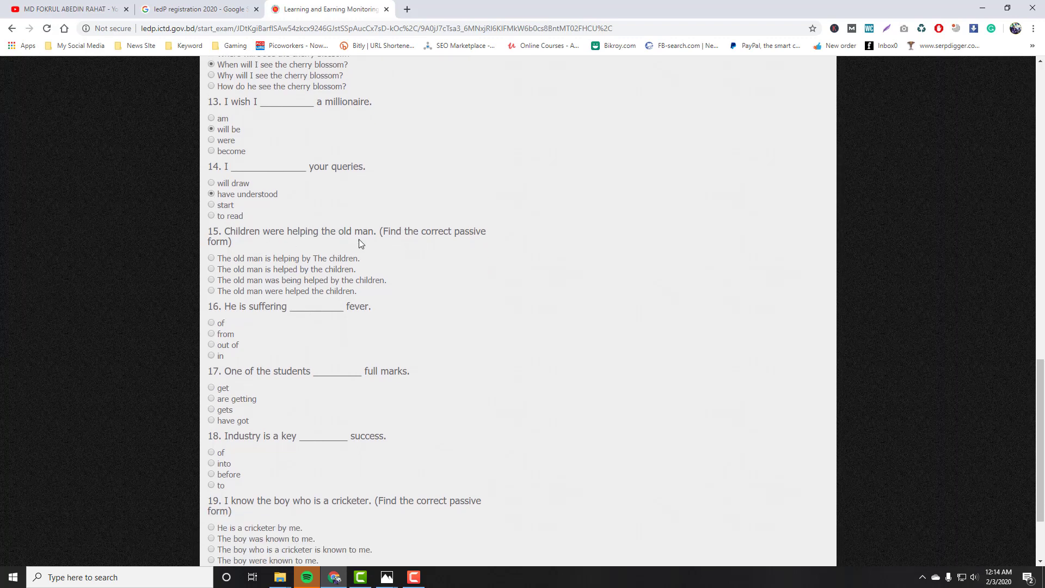
scroll(379, 240, down, 2)
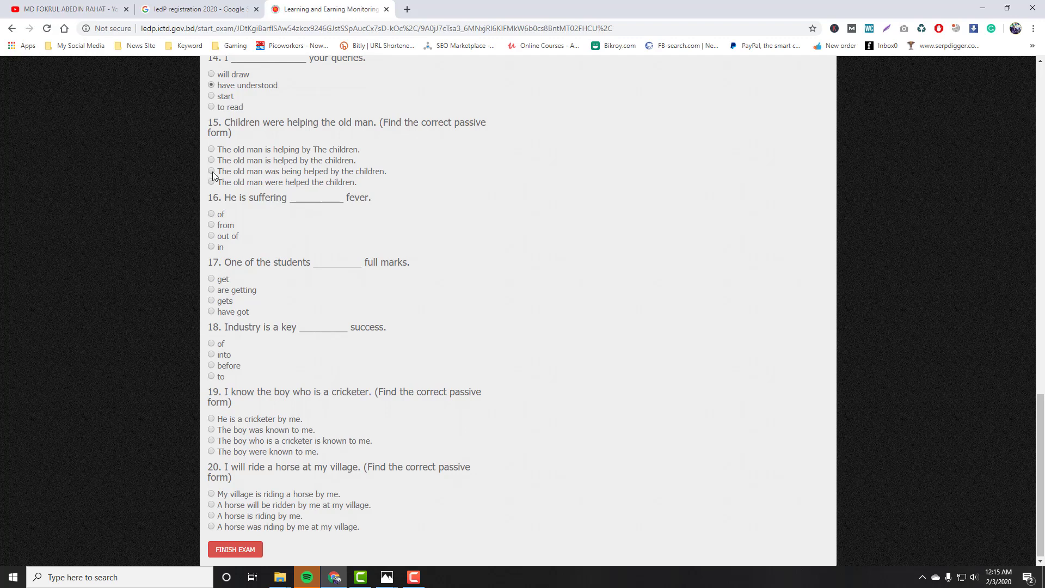
click(211, 181)
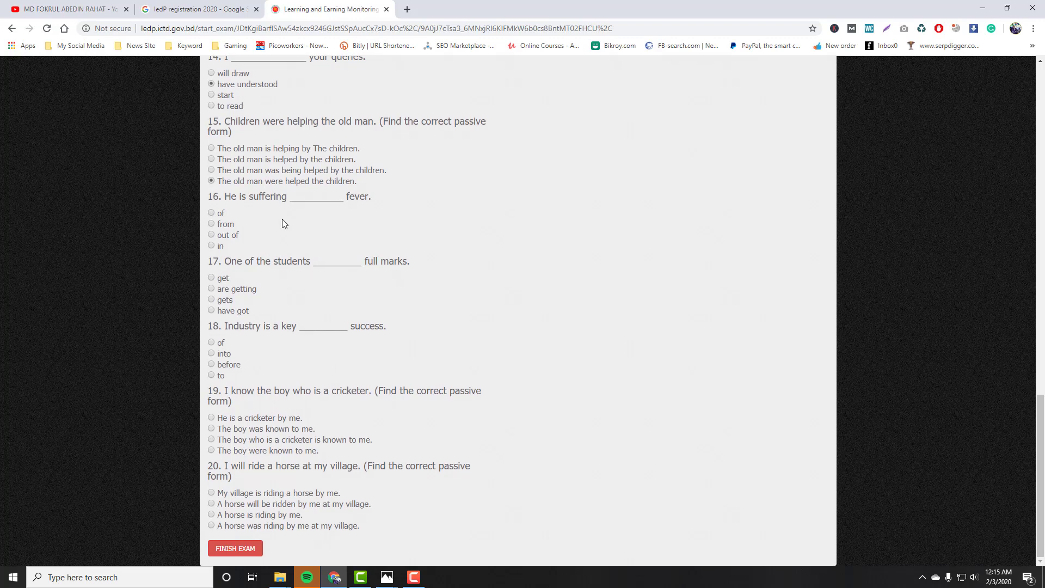
click(211, 224)
click(211, 246)
click(212, 225)
Answer question 17 with 'have got' and question 19 with the cricketer sentence, then finish the exam
click(211, 277)
click(211, 310)
click(212, 439)
click(229, 549)
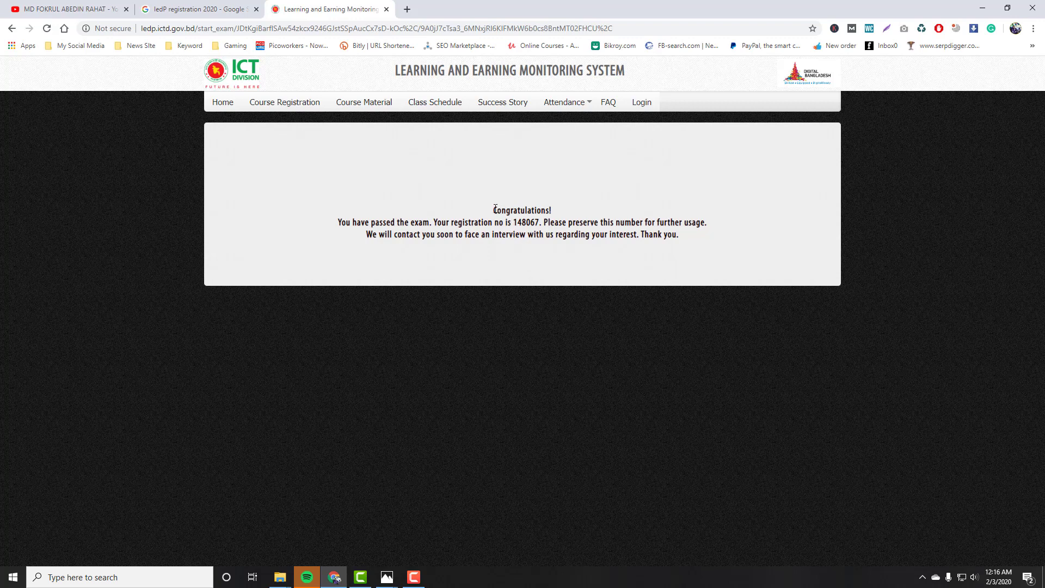
Highlight the Congratulations! heading and registration number, then start a Lightshot capture of the page
drag(492, 210, 613, 210)
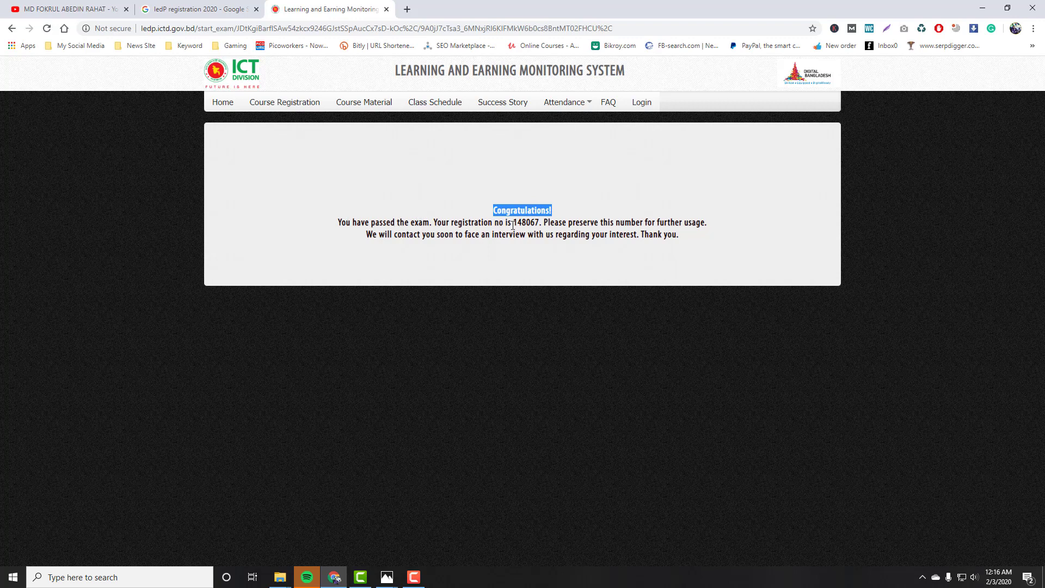
drag(513, 222, 550, 222)
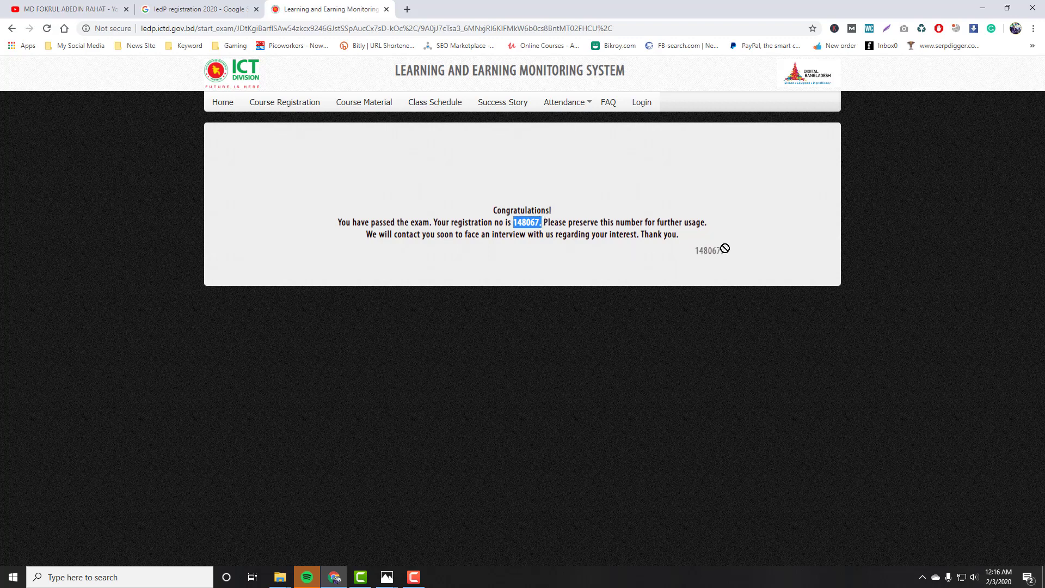
click(689, 241)
click(886, 28)
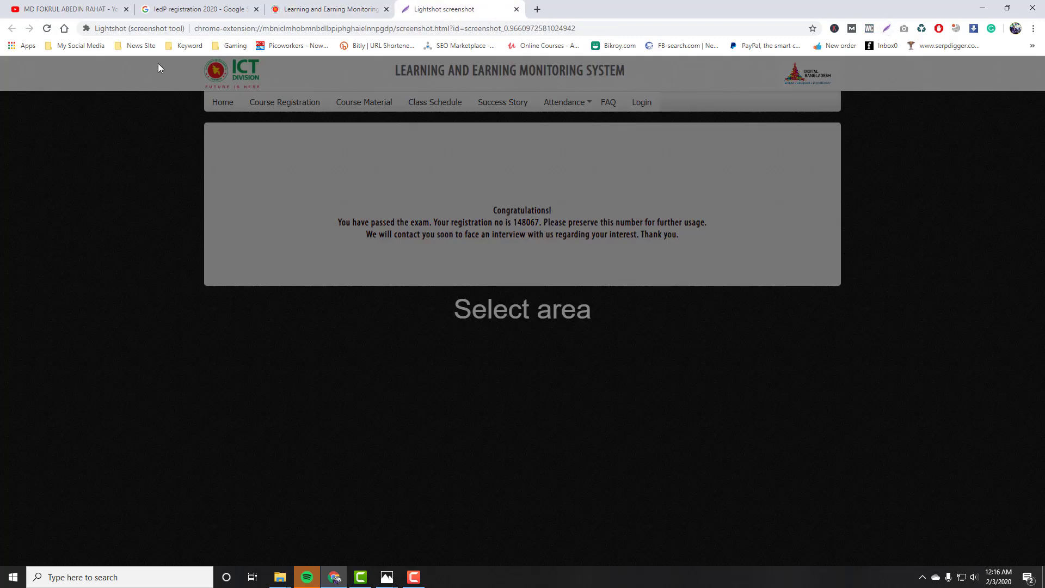
Capture the result page area and save it as a PNG in Documents under a personal file name
mouse_move(158, 64)
mouse_down()
mouse_move(863, 368)
mouse_move(923, 348)
mouse_up()
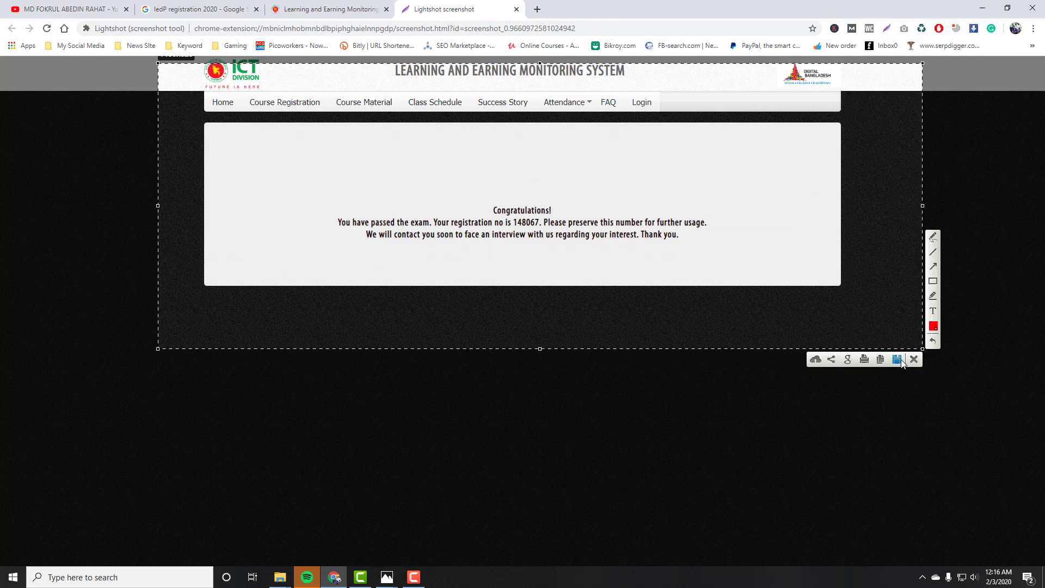
click(897, 360)
text(Ra)
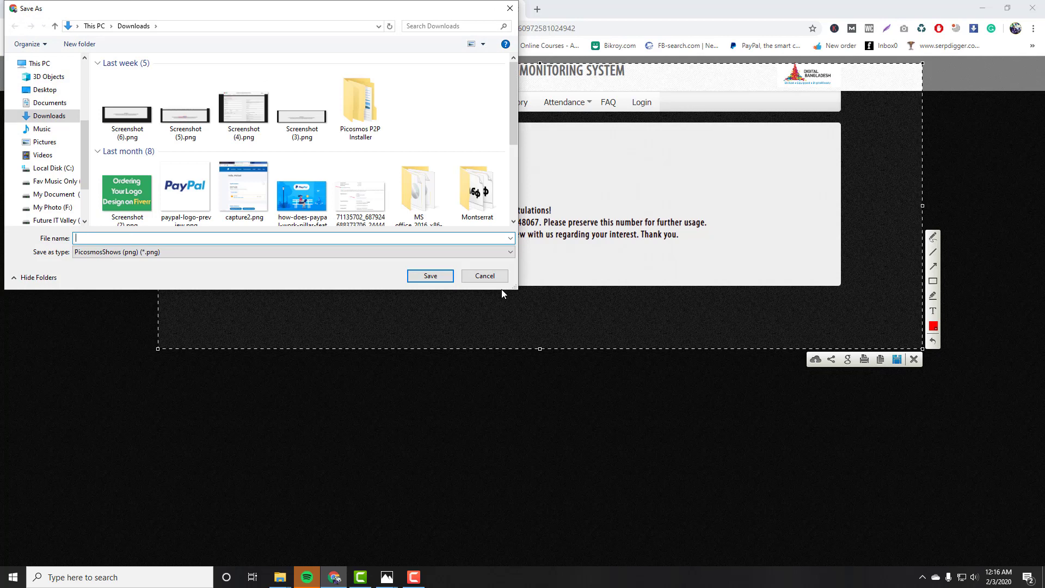
text(beya)
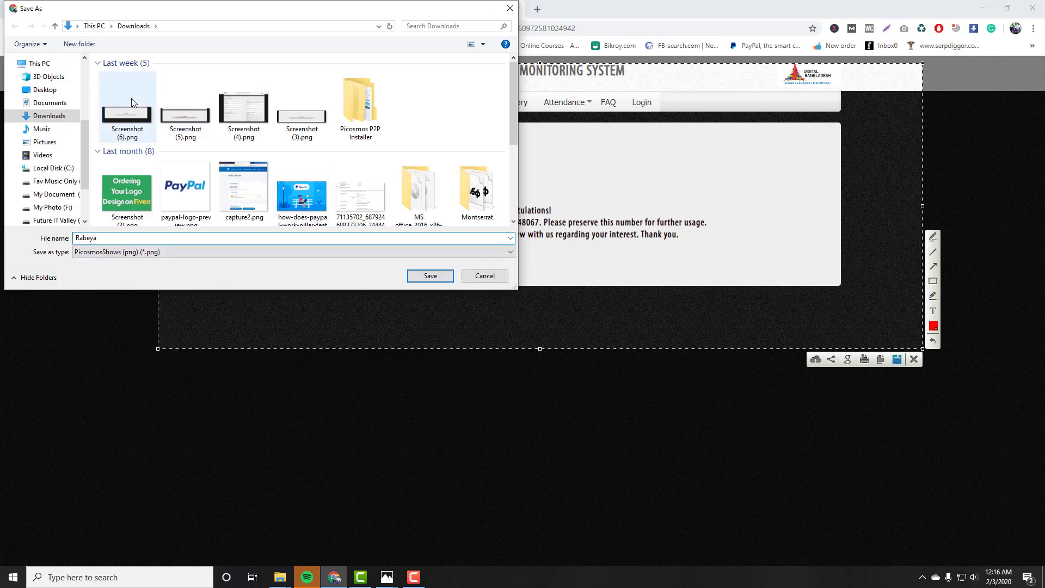
click(49, 103)
click(444, 276)
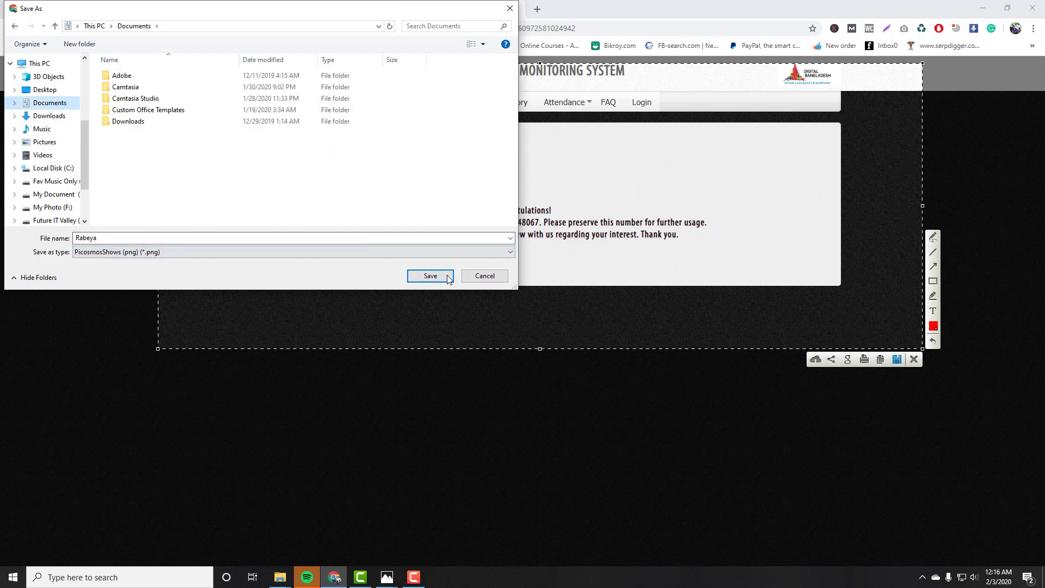